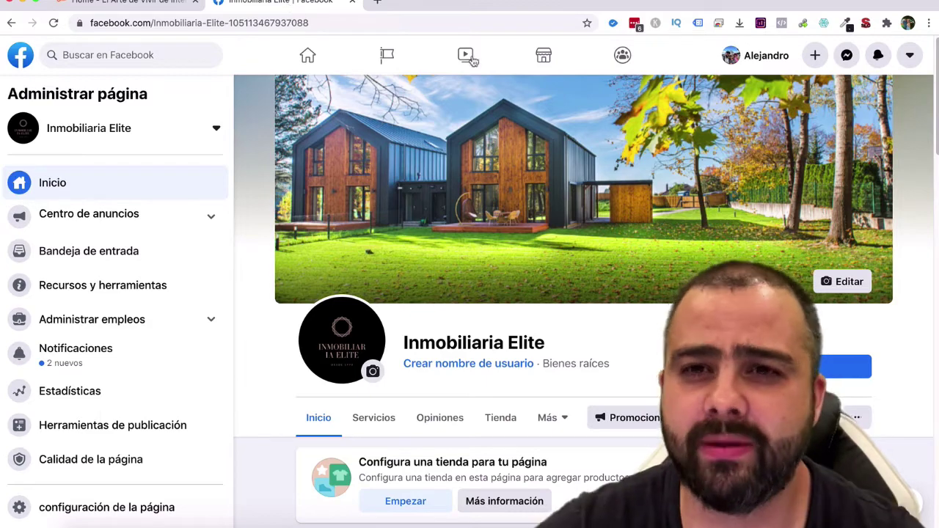
Select the CASA EN VENTA EN CUMBRES ELITE post's description, from the security booth line to the URGENTE price.
scroll(736, 185, down, 4)
scroll(737, 185, down, 5)
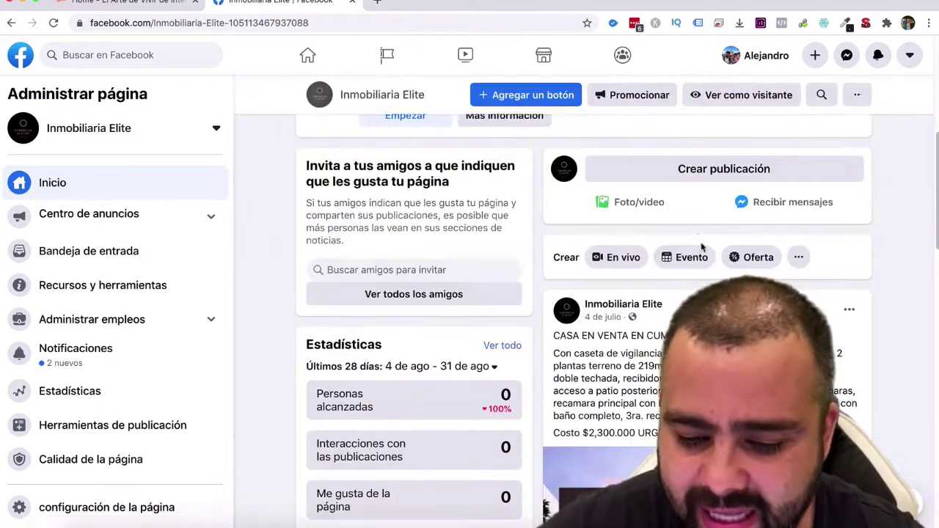
scroll(684, 267, up, 1)
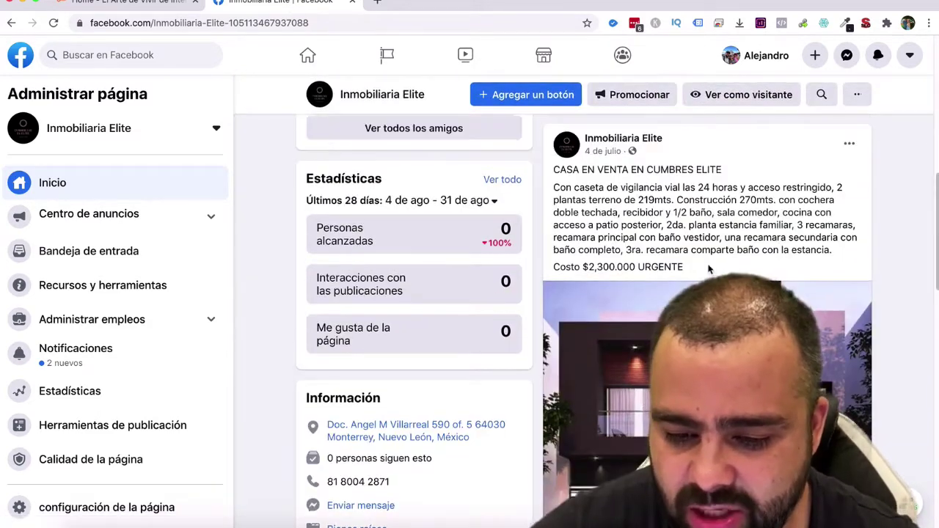
drag(683, 267, 553, 188)
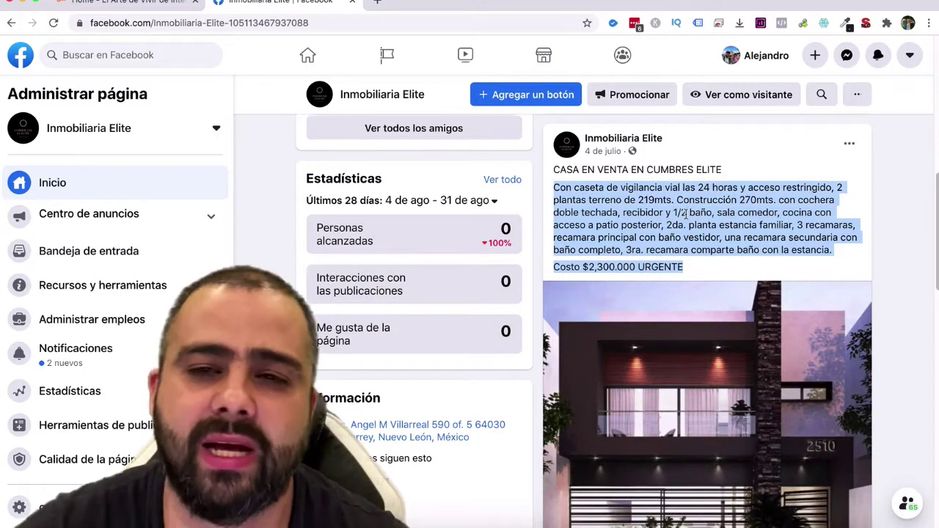
scroll(690, 220, down, 3)
scroll(704, 242, up, 7)
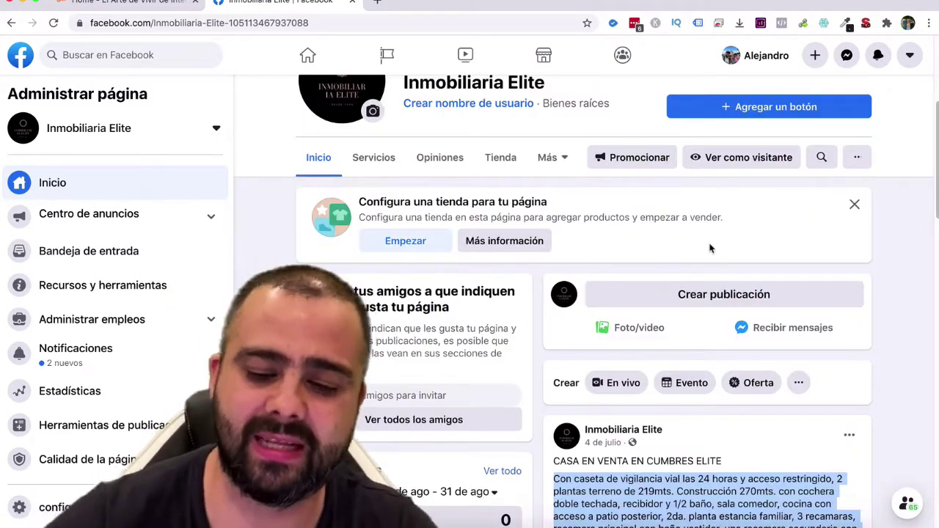
scroll(738, 253, down, 6)
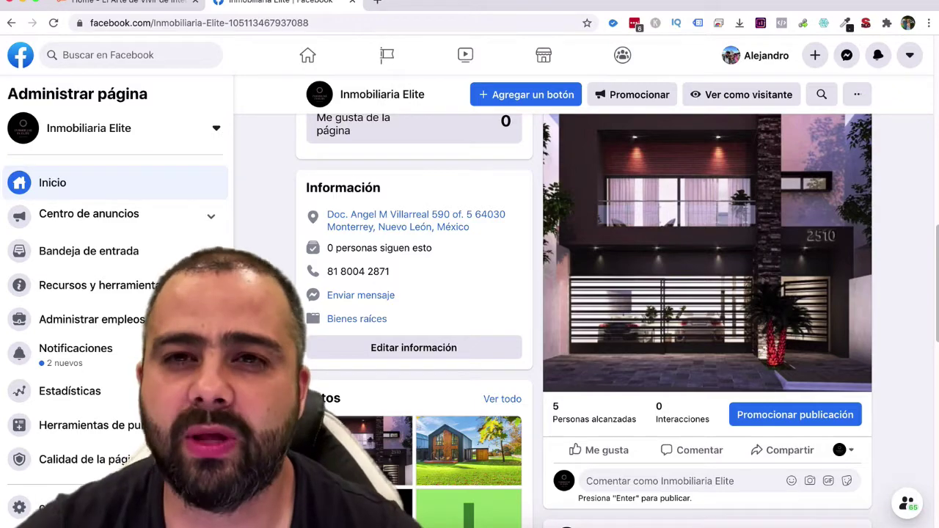
scroll(726, 295, up, 2)
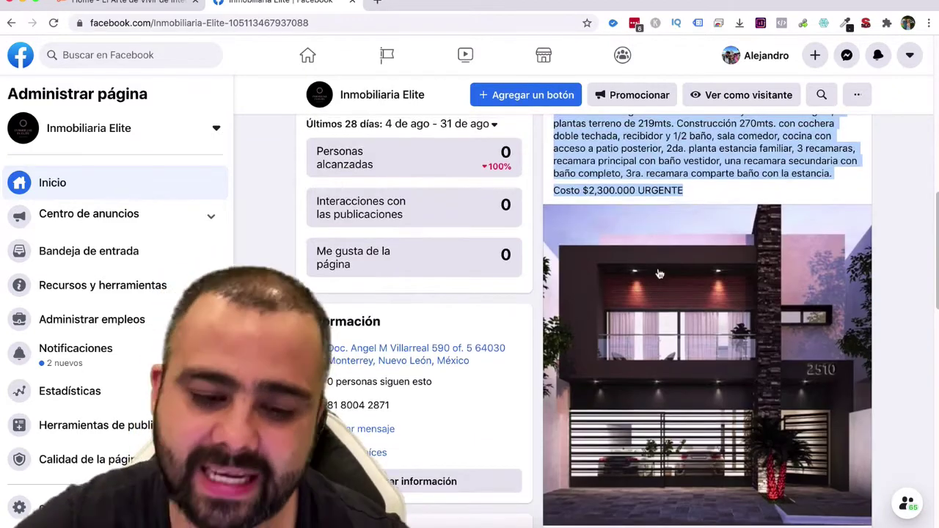
scroll(658, 282, up, 10)
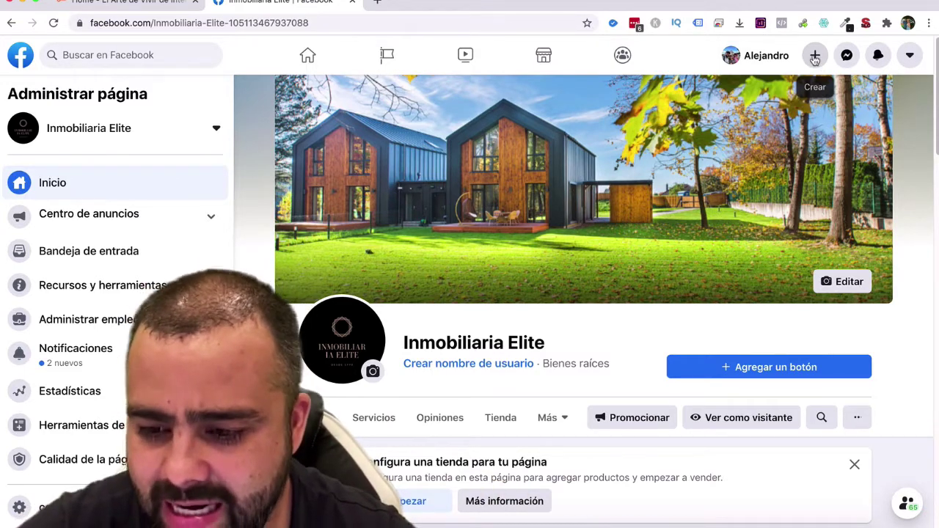
Start a new ad from the + Crear menu to open Ads Manager's campaigns list.
click(814, 59)
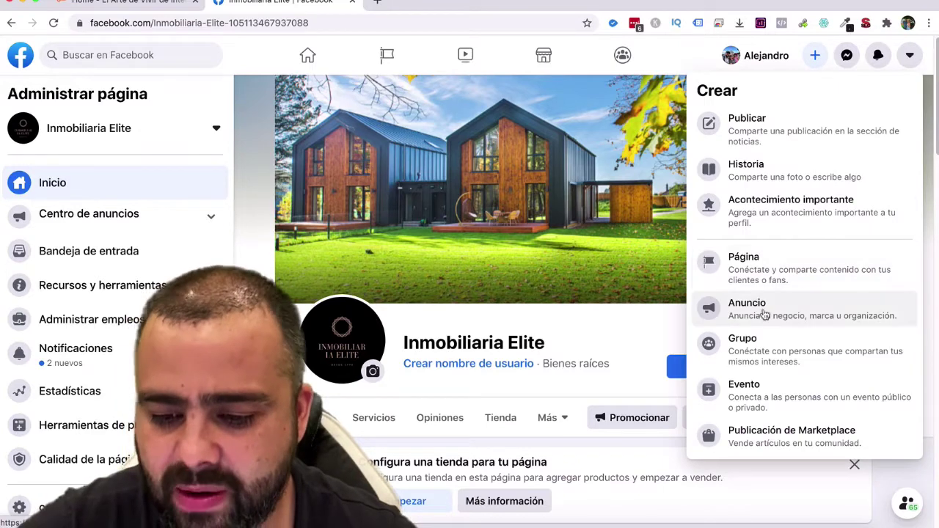
click(765, 314)
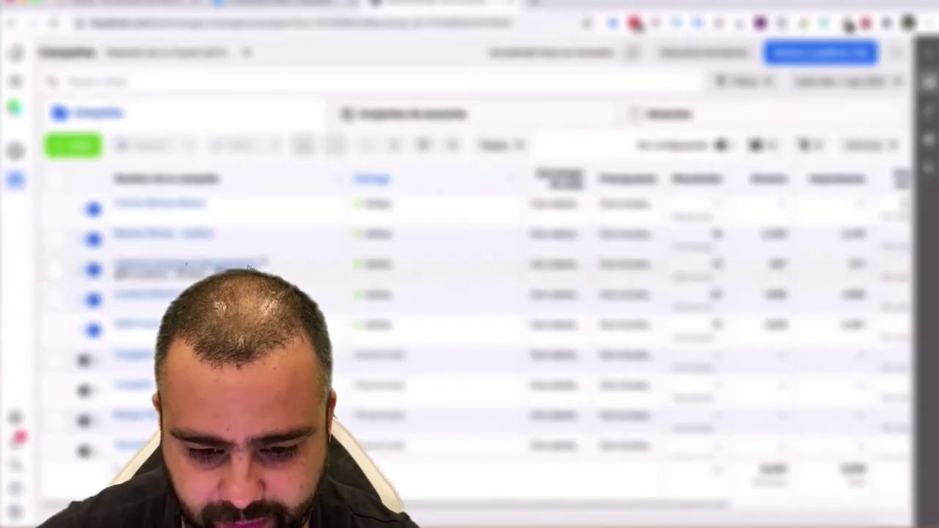
Create a new campaign with the Mensajes objective and continue to its editor.
click(95, 151)
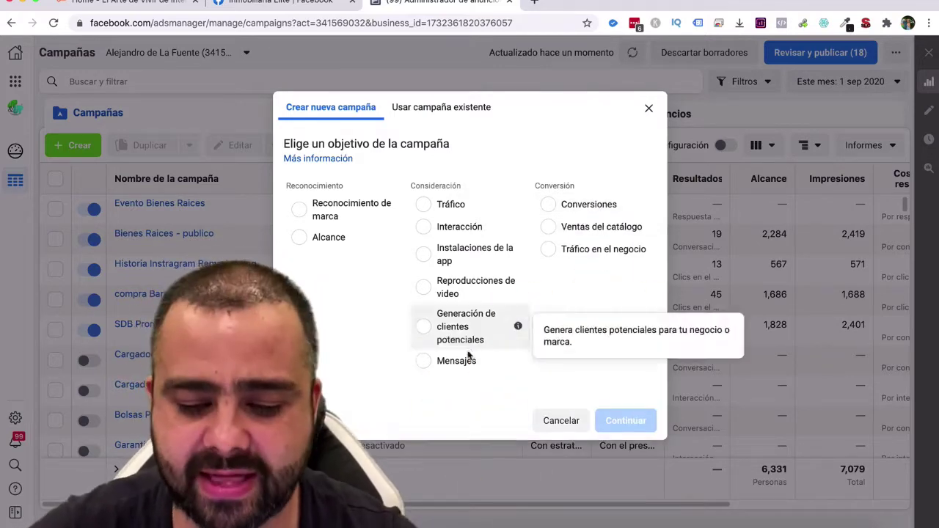
click(424, 348)
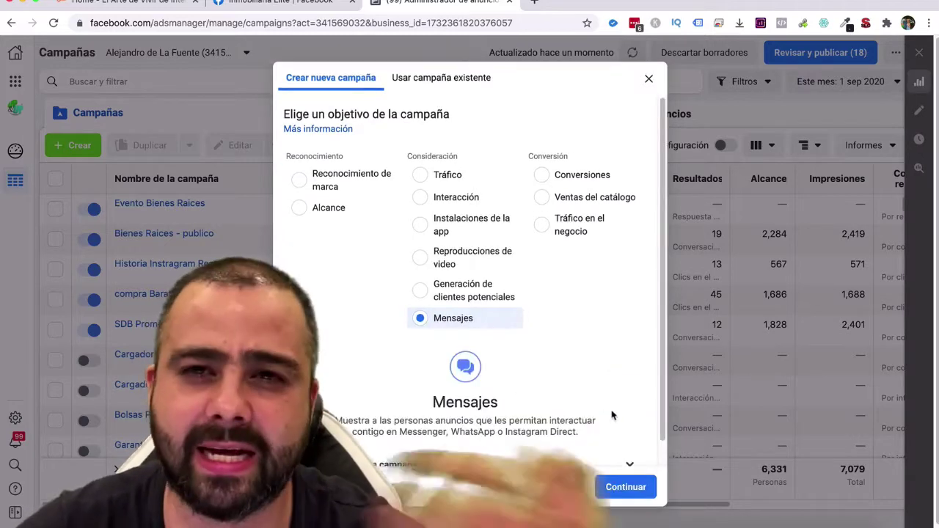
scroll(616, 400, down, 1)
click(628, 487)
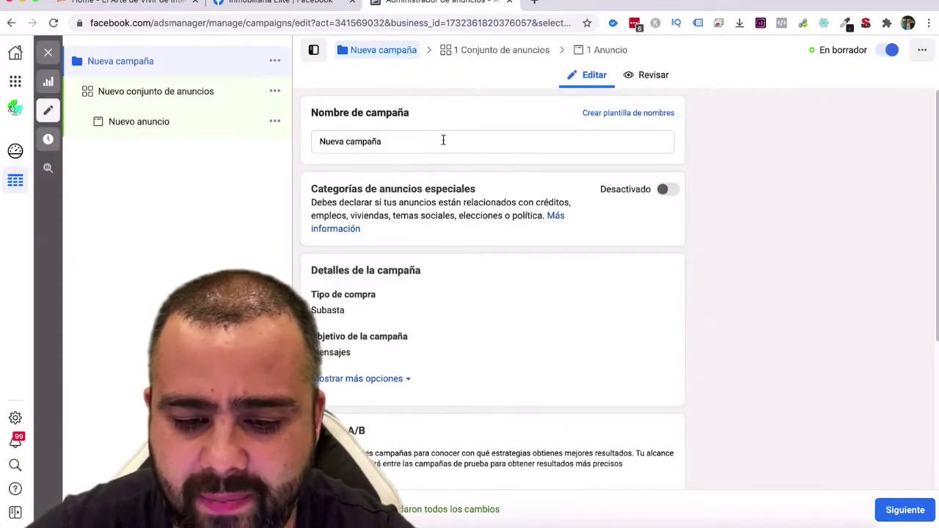
Rename the campaign from Nueva campaña to 'Casa 1' and continue to the ad set.
drag(444, 140, 299, 139)
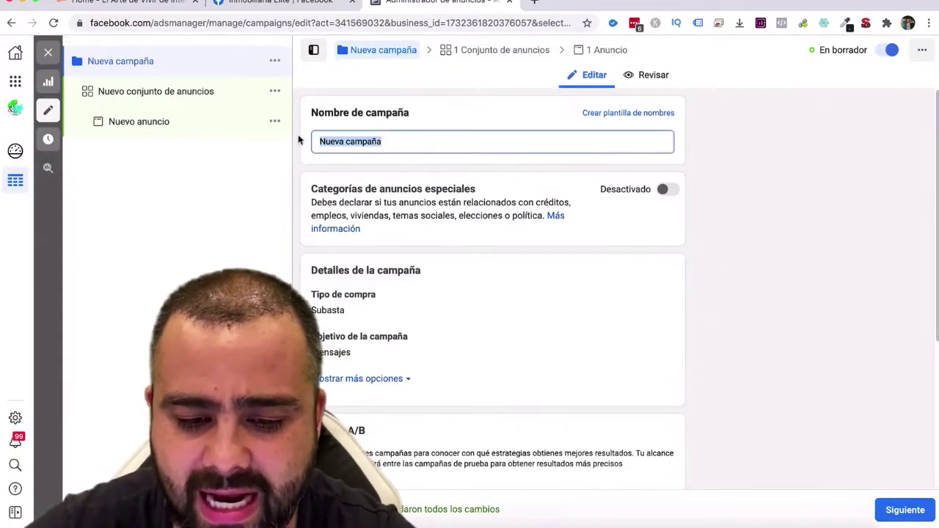
text(Casa)
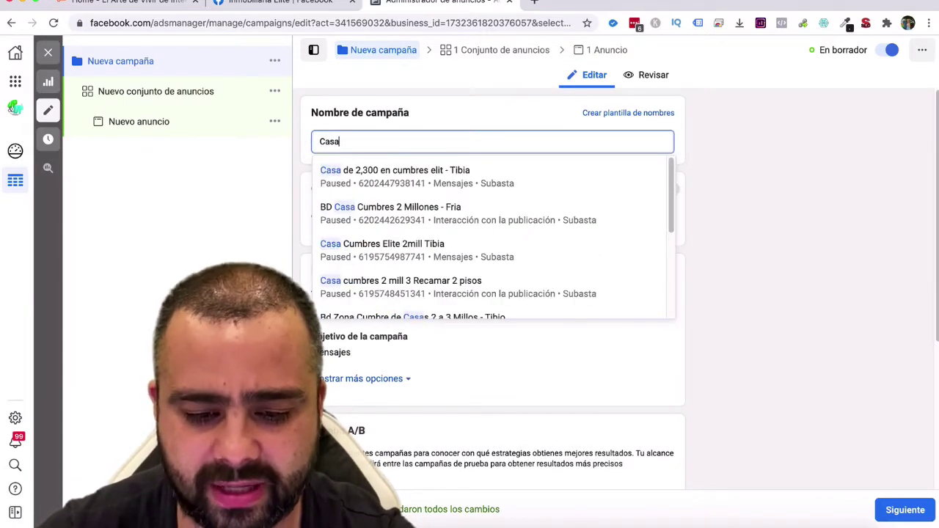
text( 1)
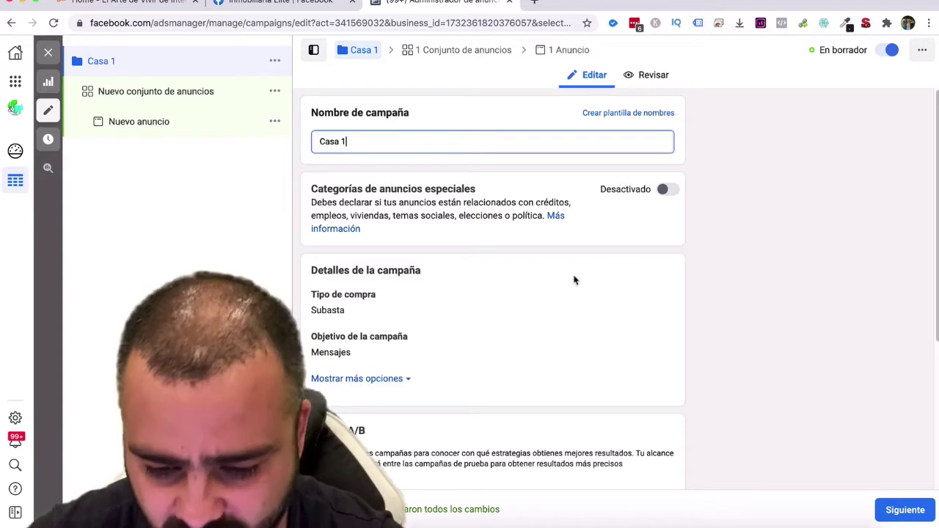
click(715, 242)
click(905, 510)
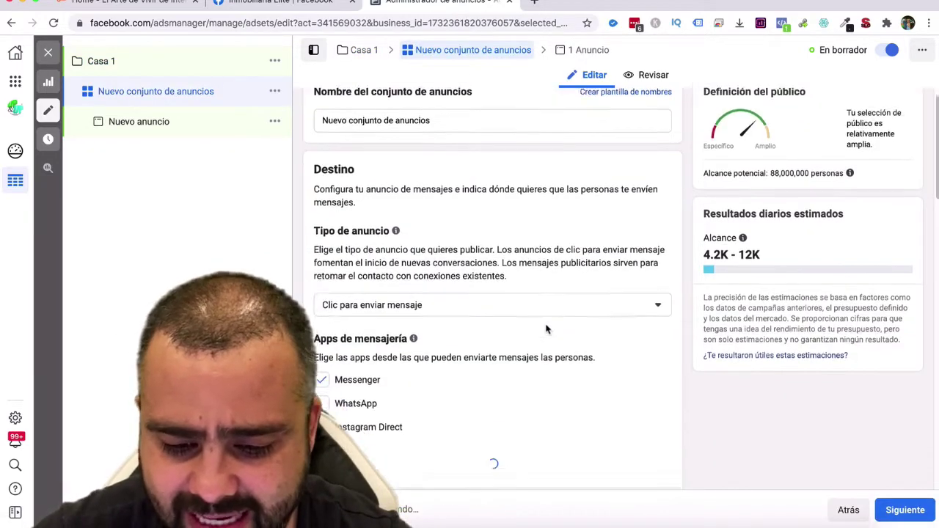
Set Inmobiliaria Elite as the Facebook page that receives the ad set's messages.
scroll(546, 330, down, 5)
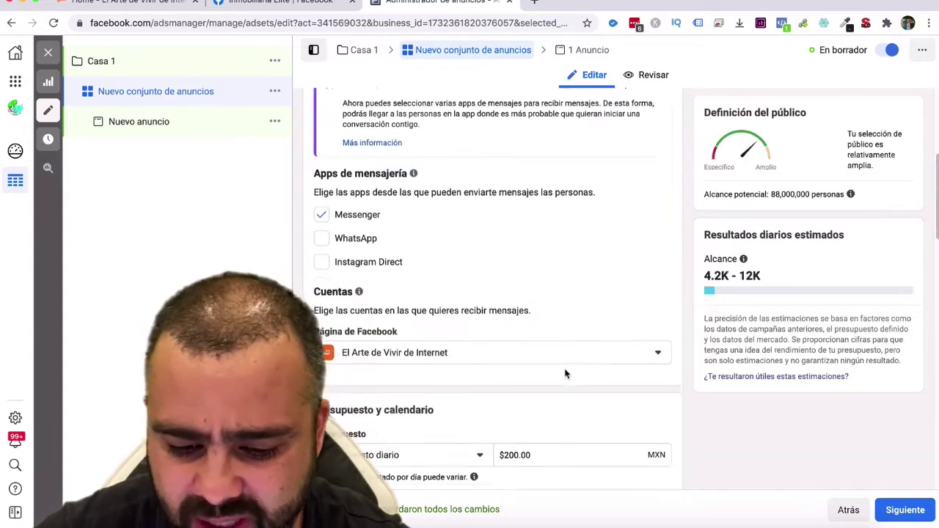
scroll(557, 352, down, 2)
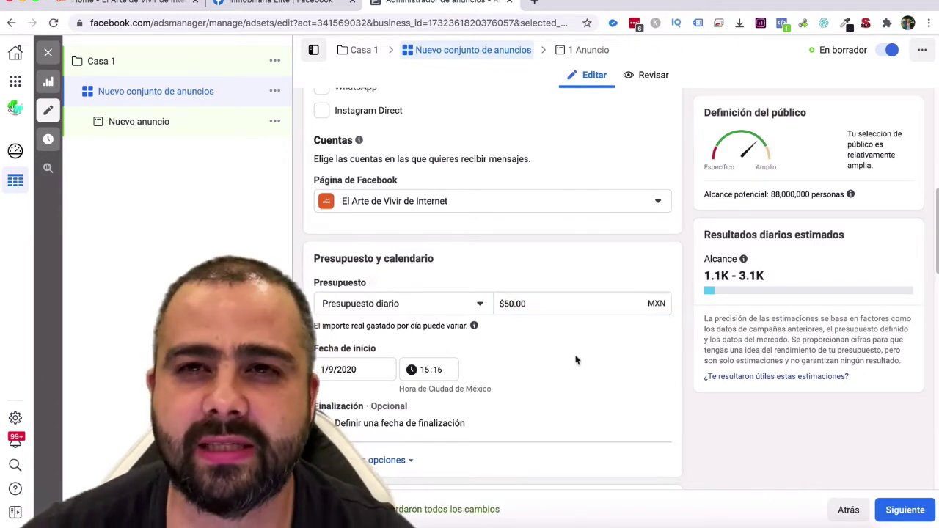
click(622, 205)
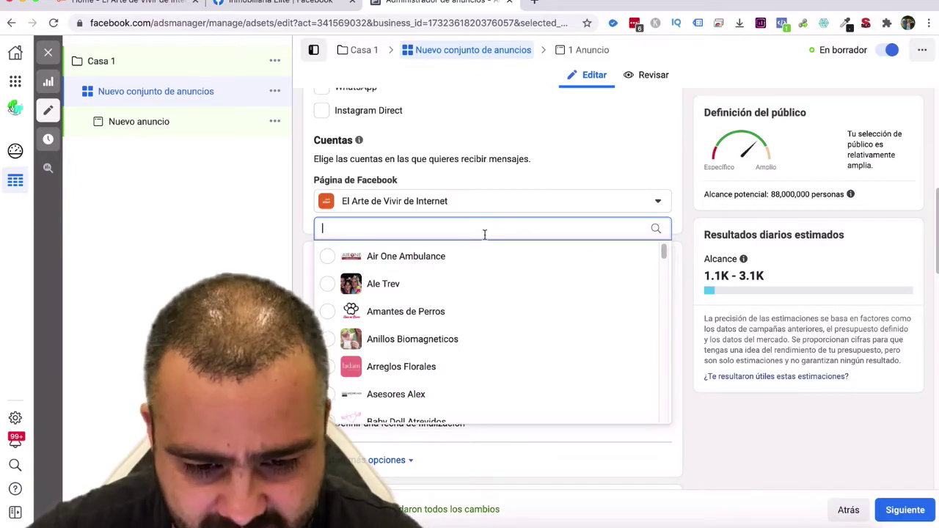
scroll(490, 304, down, 3)
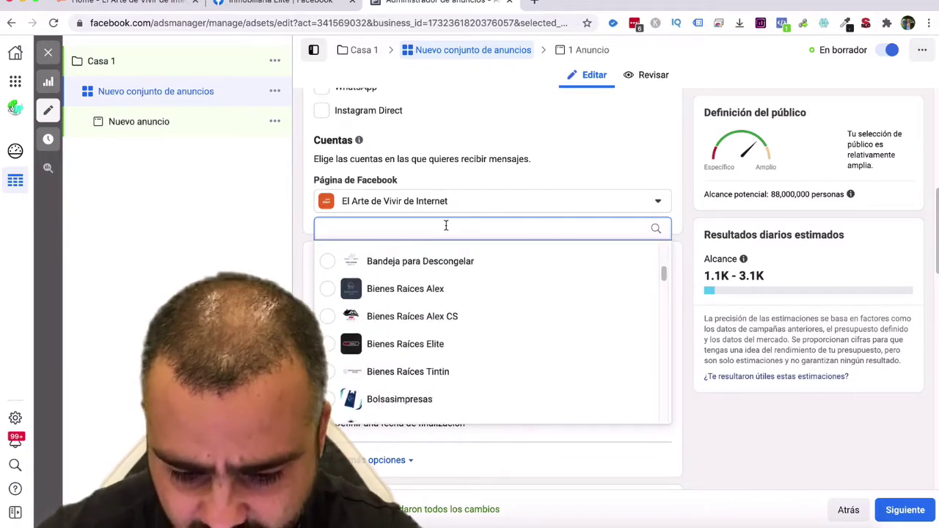
text(im)
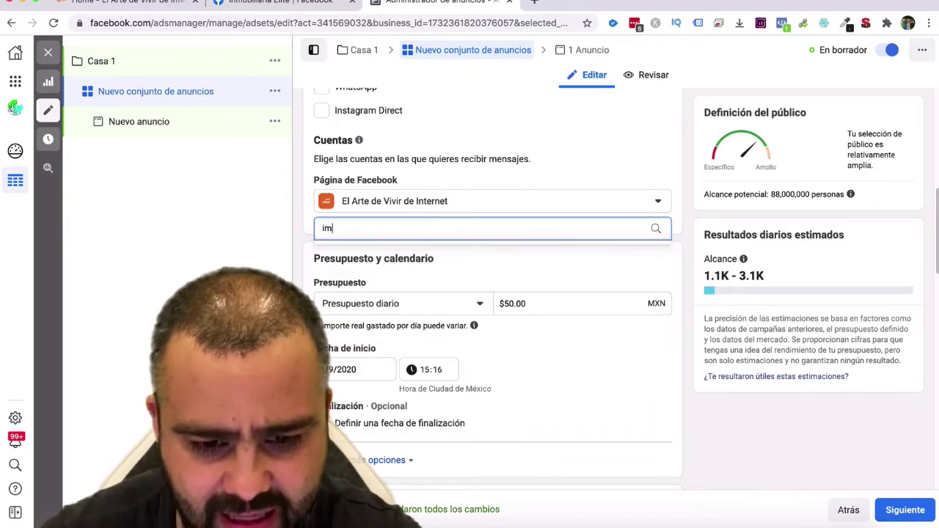
key(BackSpace)
text(nm)
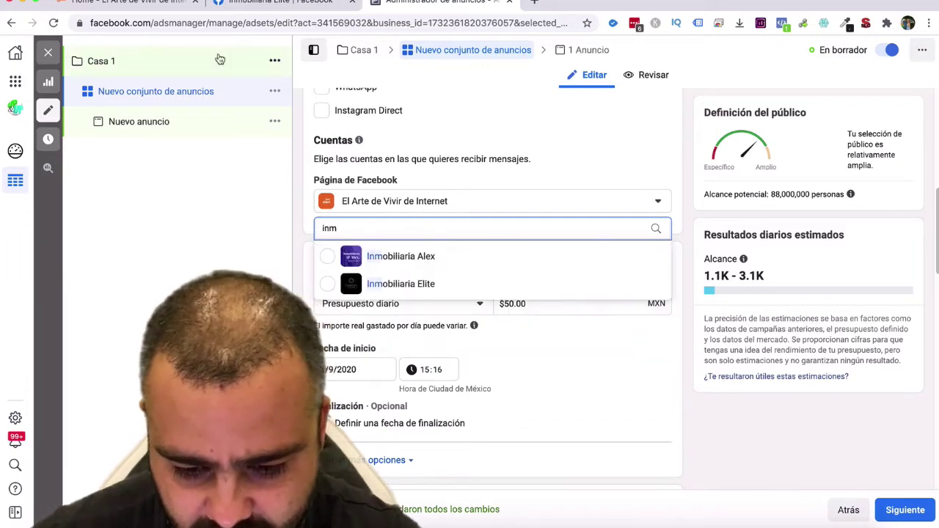
click(413, 284)
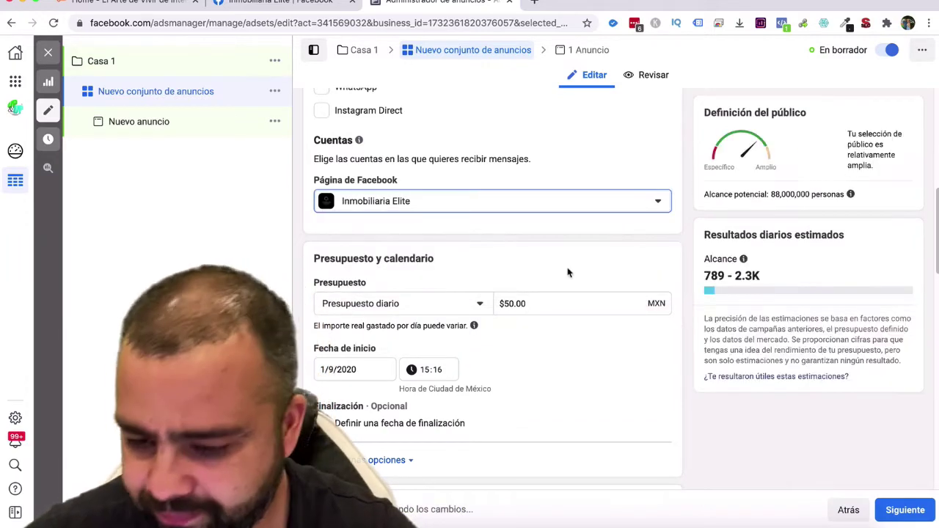
Check the potential reach figure and move down to the Público section showing México.
drag(773, 193, 793, 191)
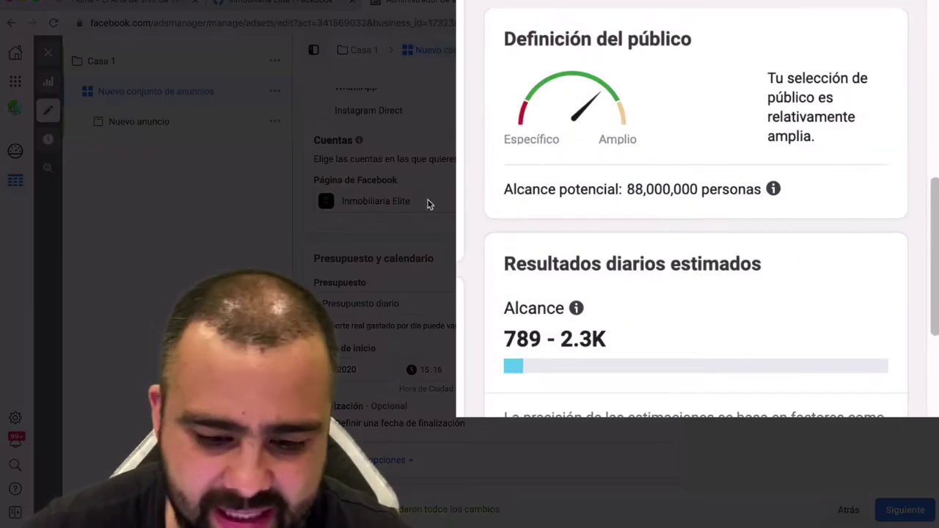
scroll(655, 208, down, 1)
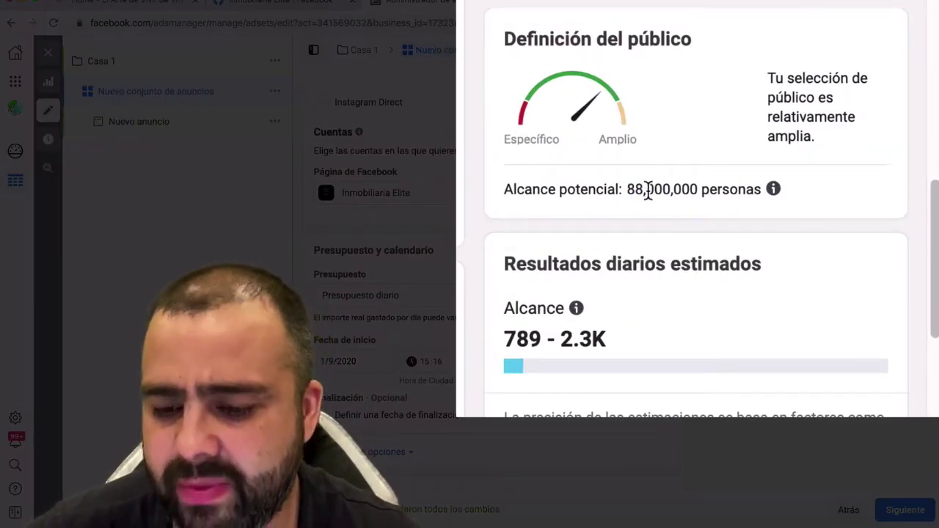
scroll(601, 319, down, 5)
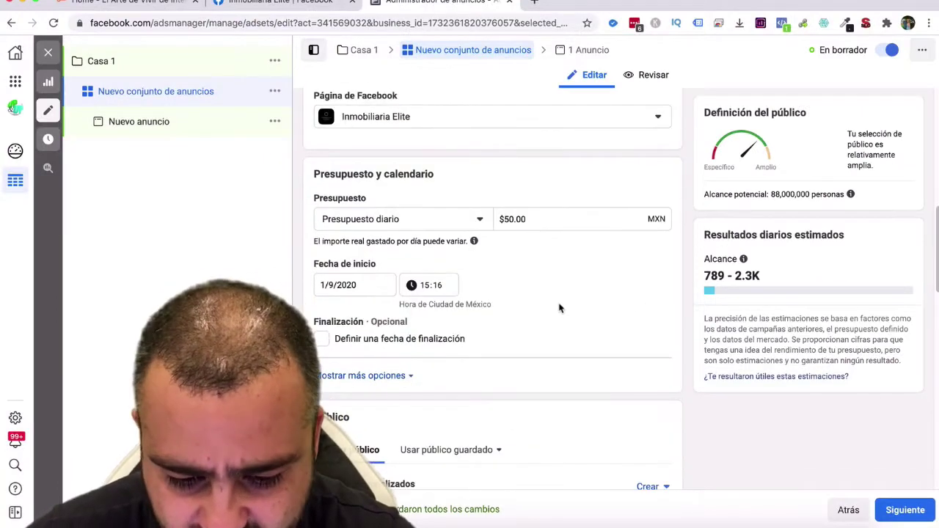
scroll(514, 312, down, 5)
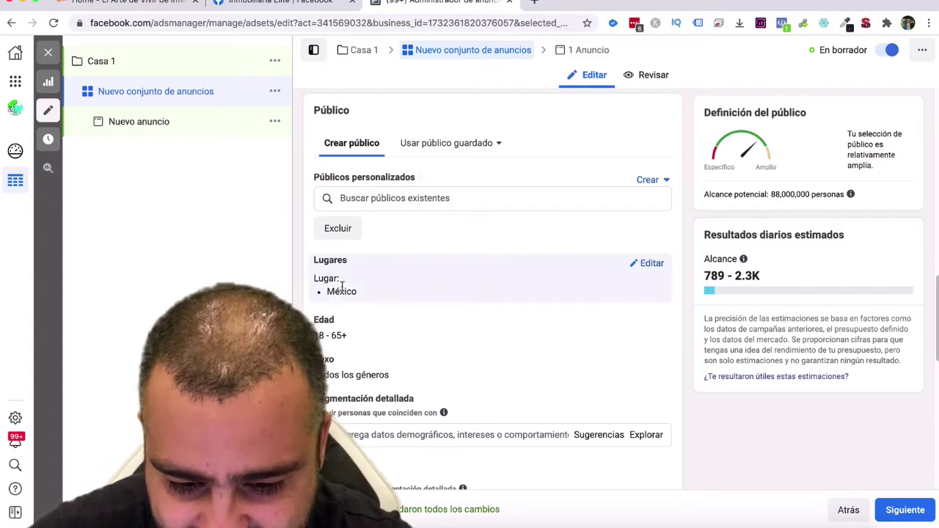
Remove México from the audience locations and open a new browser tab.
click(650, 265)
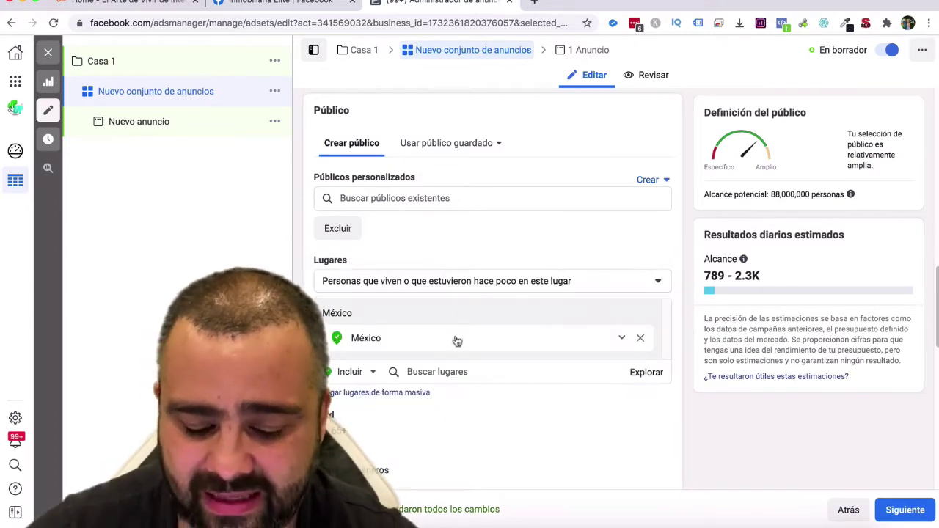
click(640, 339)
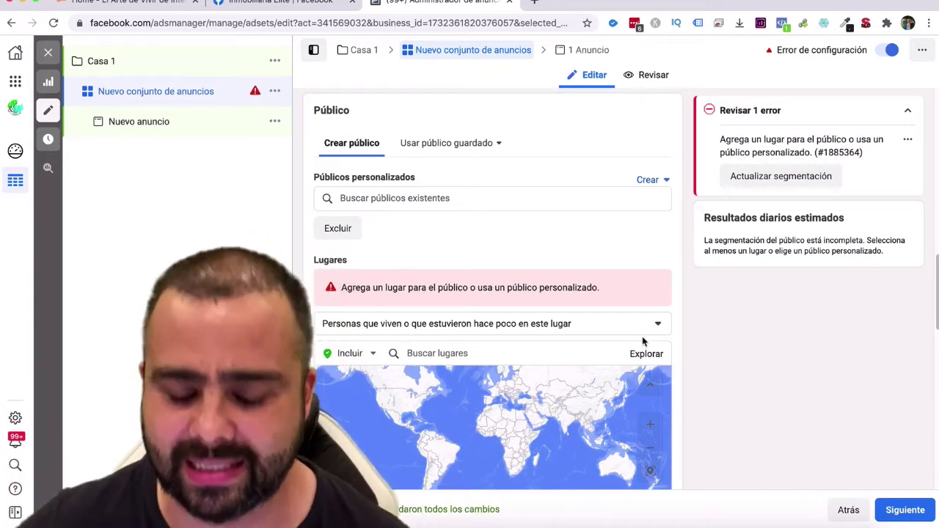
click(537, 3)
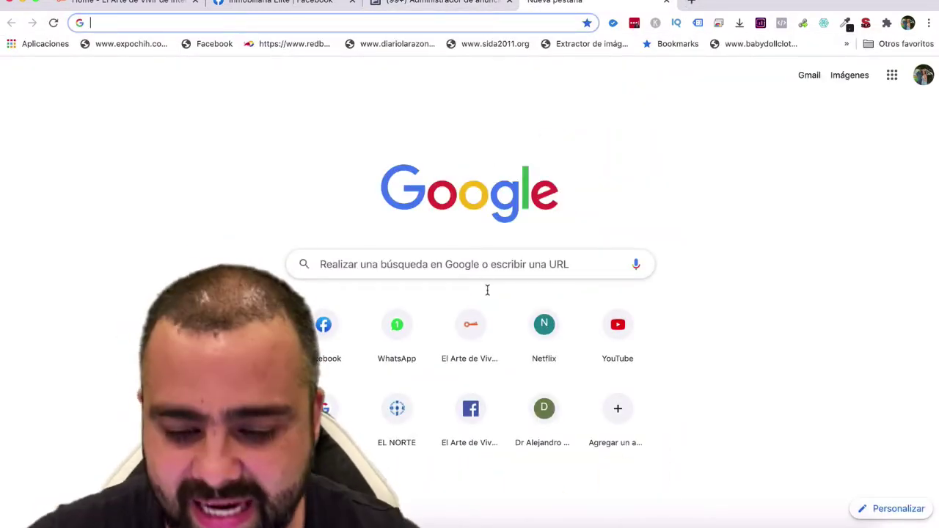
Search Google for 'google map'.
click(481, 262)
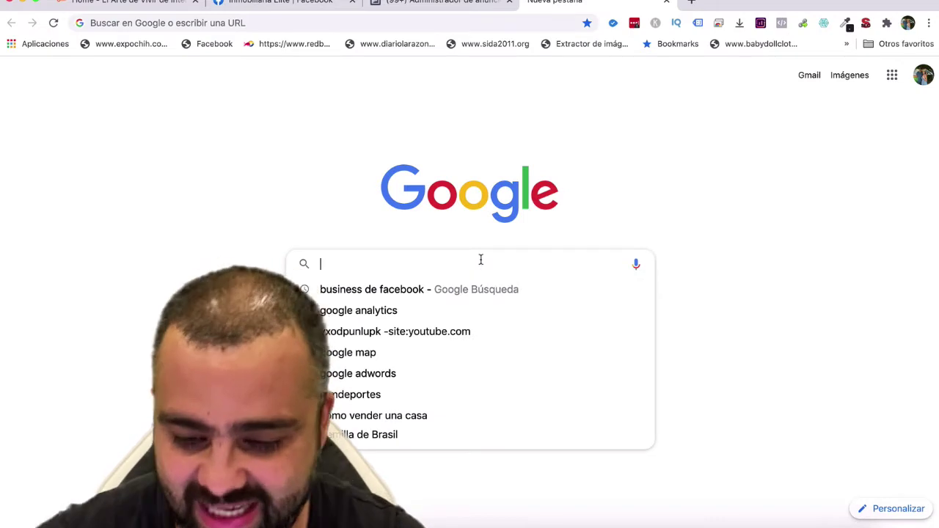
click(676, 158)
click(472, 266)
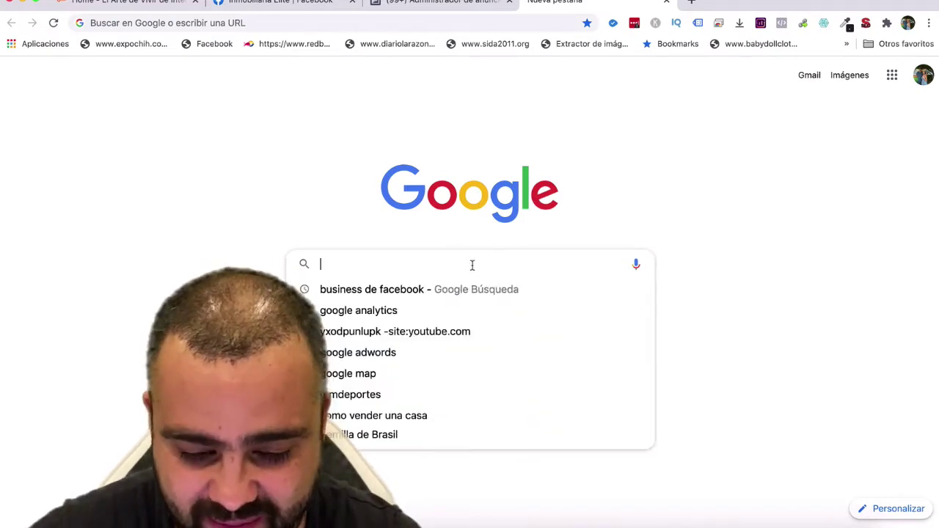
text(google map)
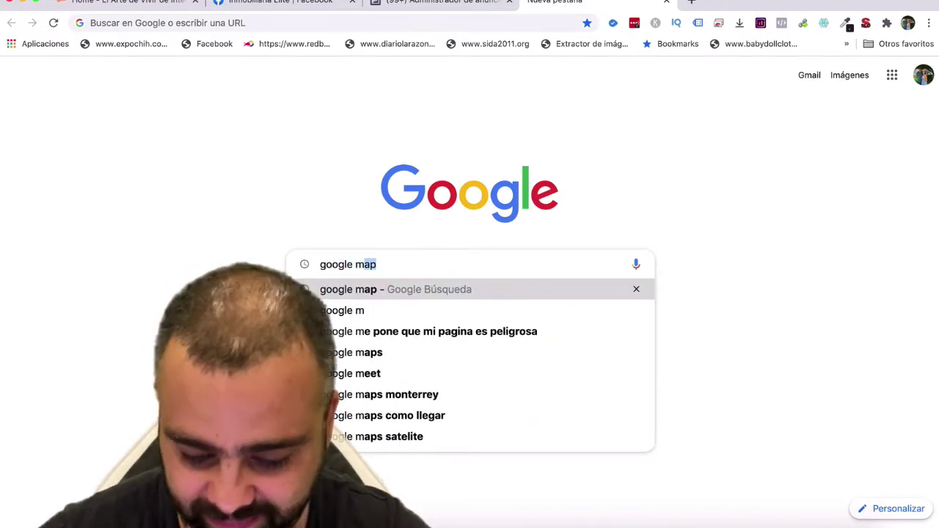
key(Return)
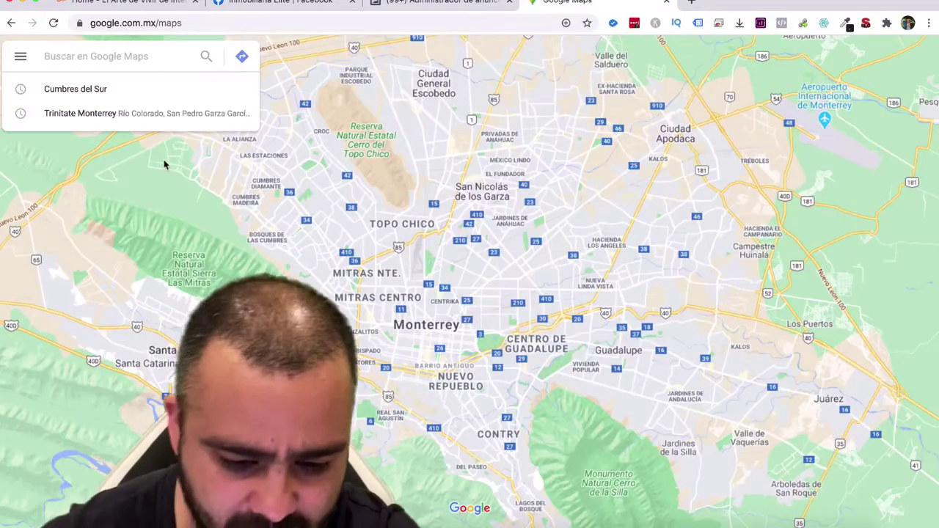
Copy the Little Black Dress - Cumbres street address from Google Maps and return to Ads Manager.
scroll(403, 237, down, 3)
scroll(416, 239, down, 3)
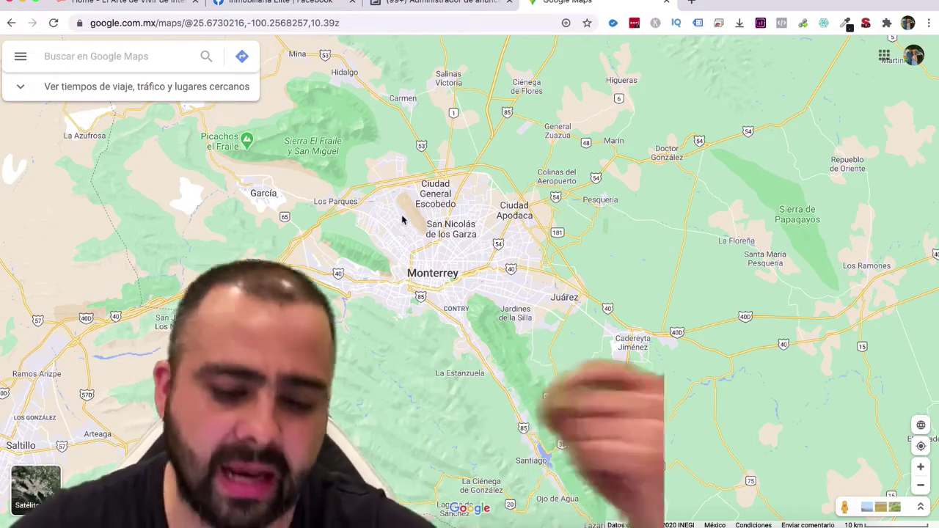
scroll(403, 231, down, 2)
scroll(406, 237, up, 6)
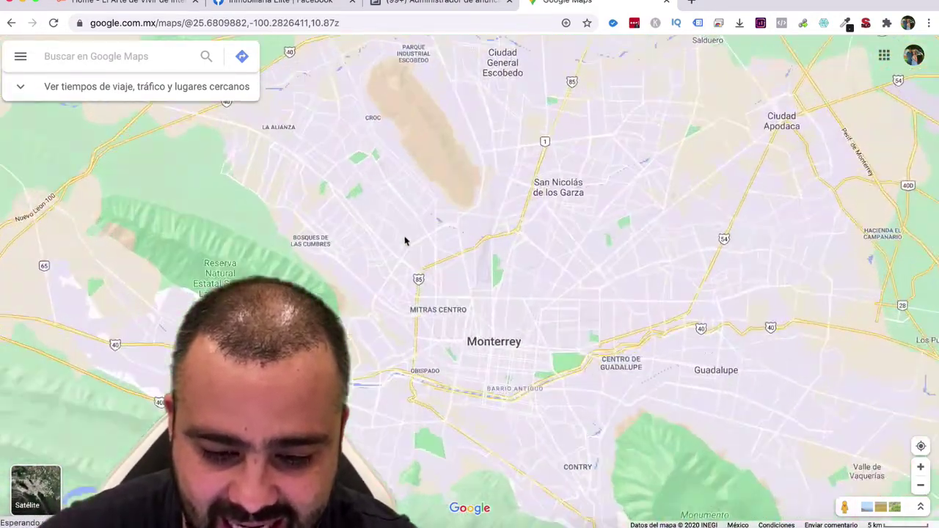
scroll(382, 201, up, 4)
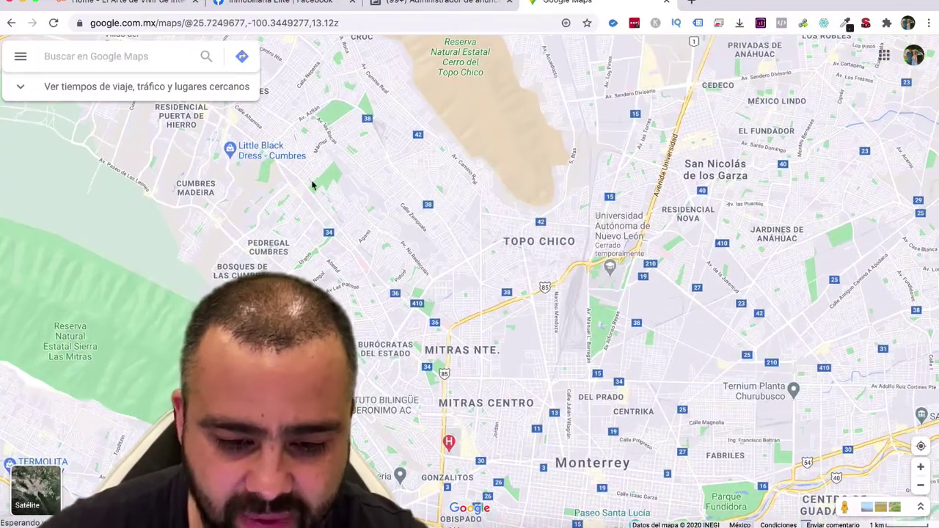
scroll(391, 208, up, 4)
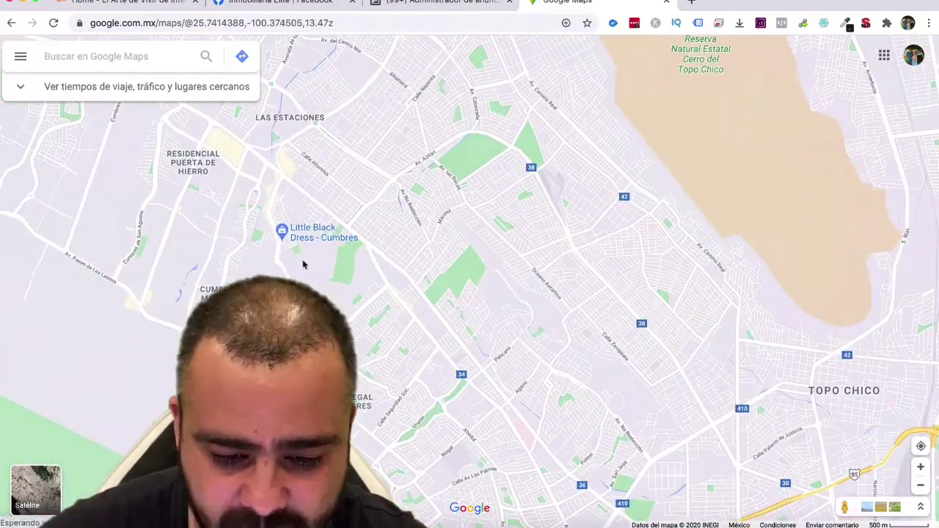
scroll(446, 211, down, 1)
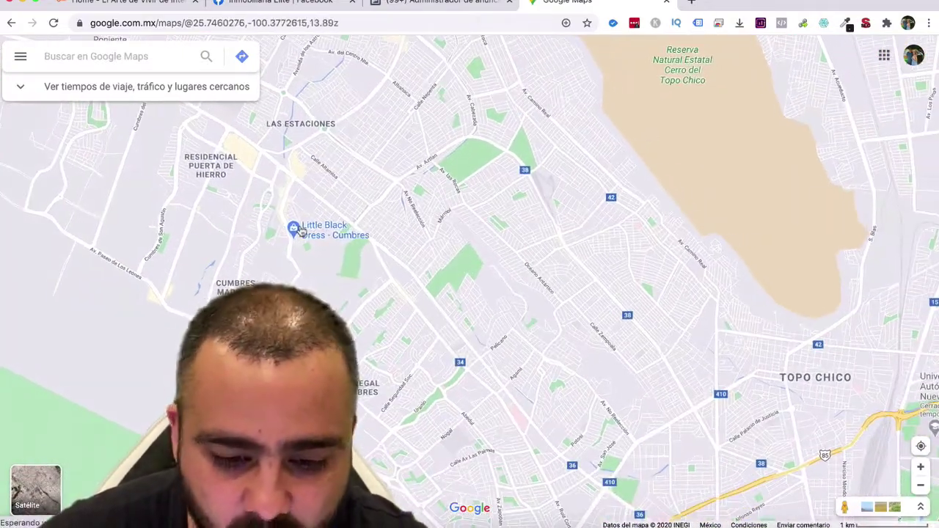
mouse_move(297, 232)
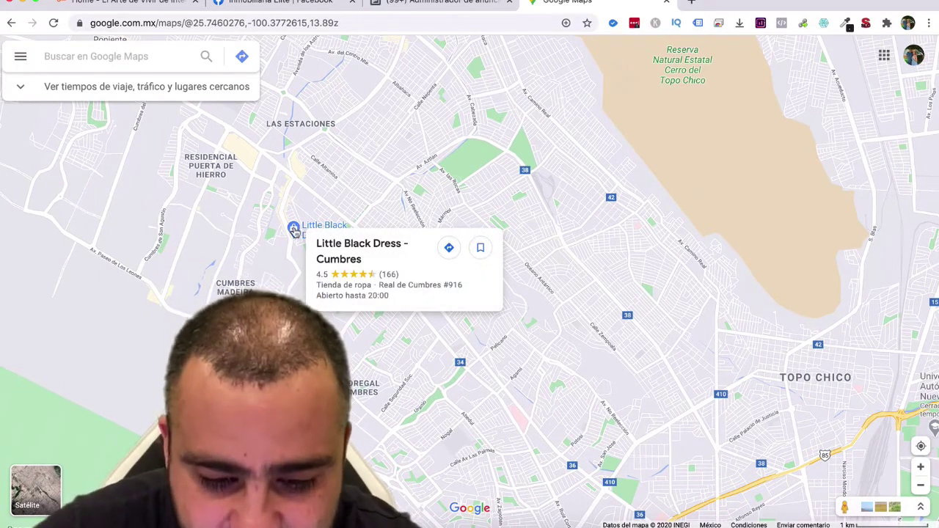
click(294, 229)
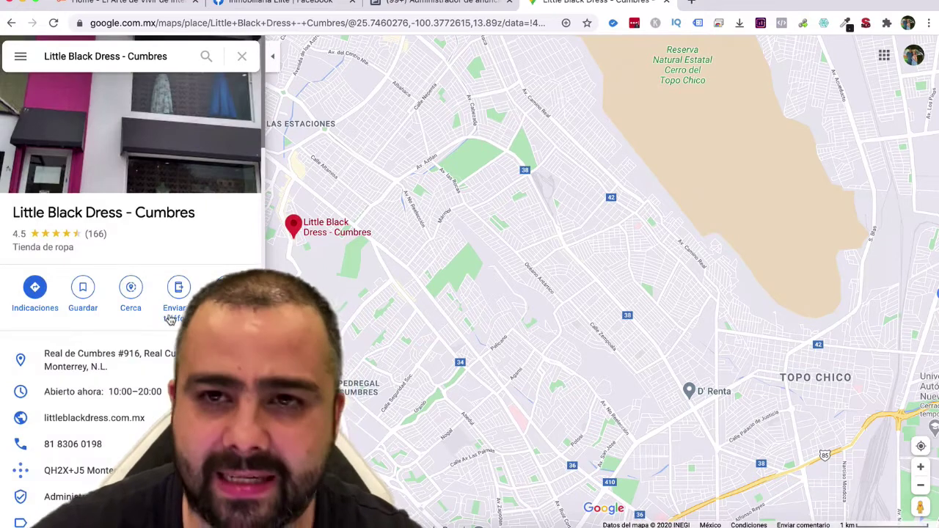
click(148, 367)
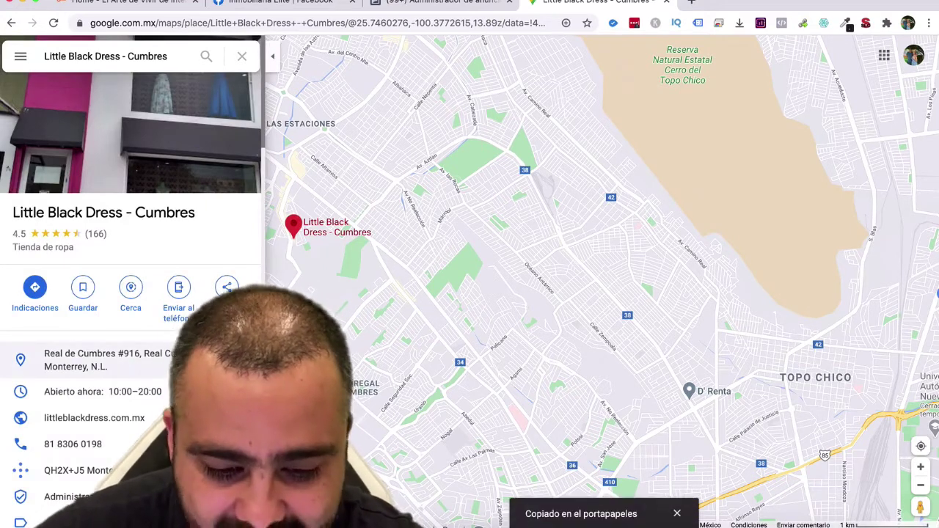
key(ctrl+shift+Tab)
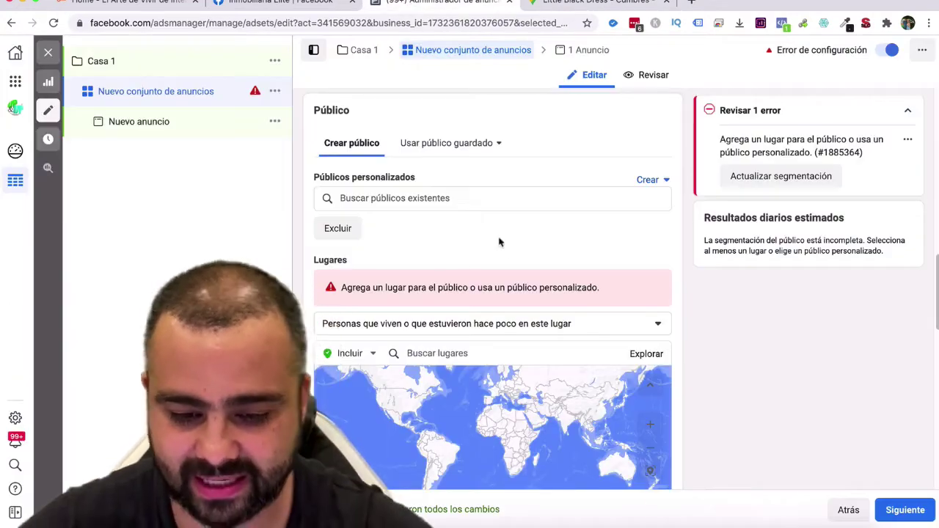
Bulk-add the pasted Avenida Real Cumbres, Monterrey address as a location with a 16 km radius.
scroll(502, 283, down, 2)
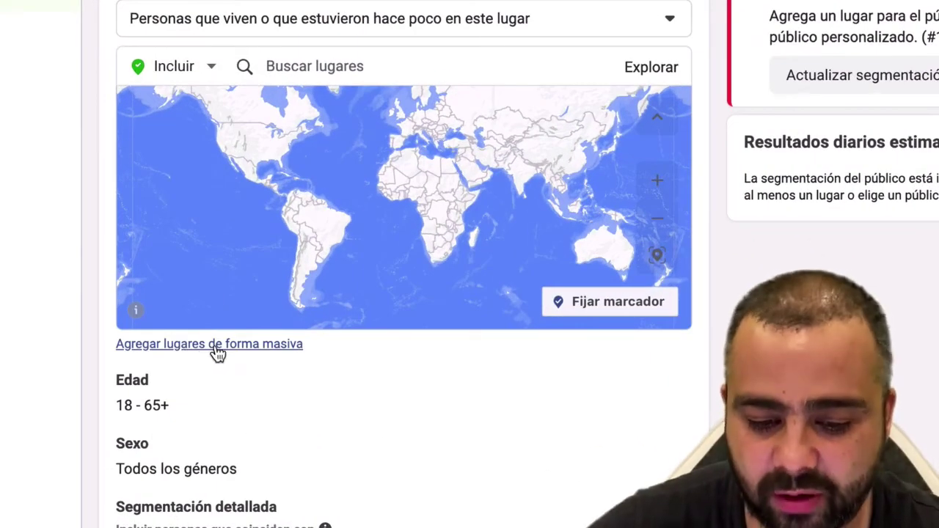
click(215, 345)
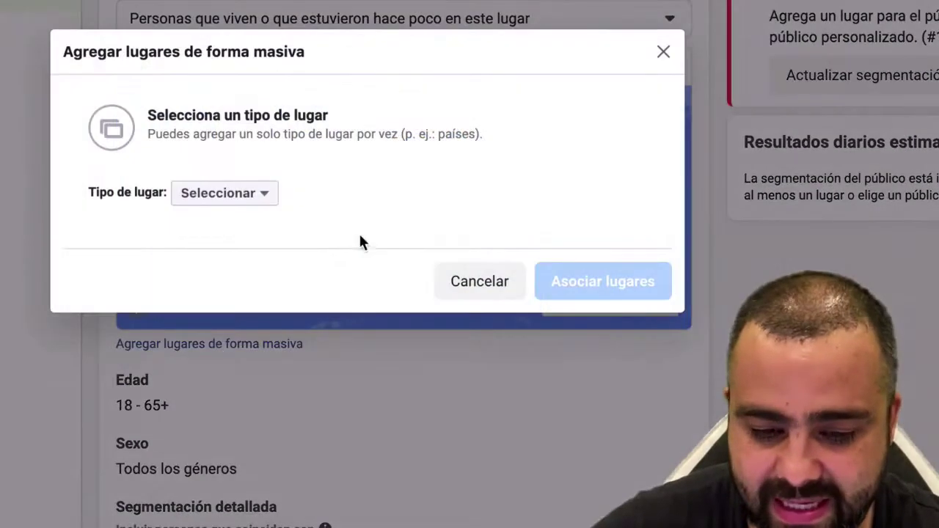
click(260, 204)
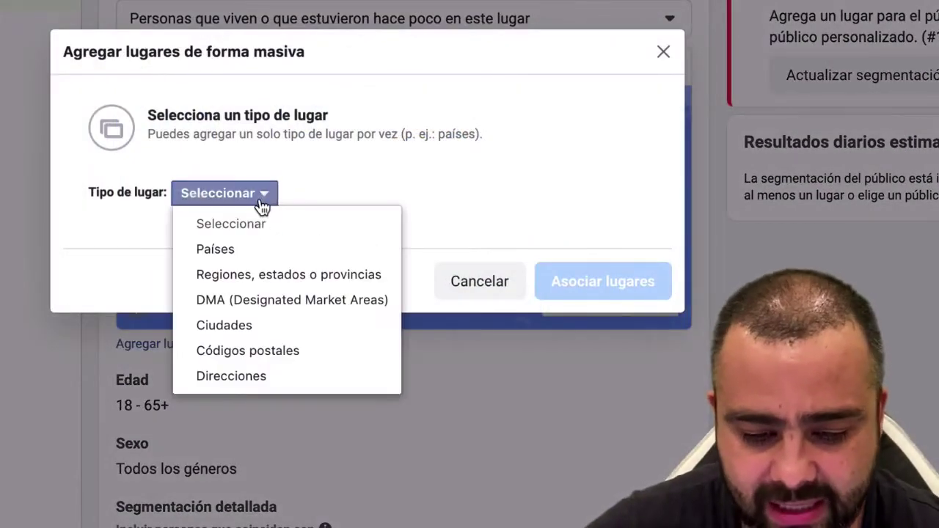
click(245, 383)
click(339, 257)
text(Real de Cumbres #916, Real Cumbres, 64346 Monterrey, N.L.)
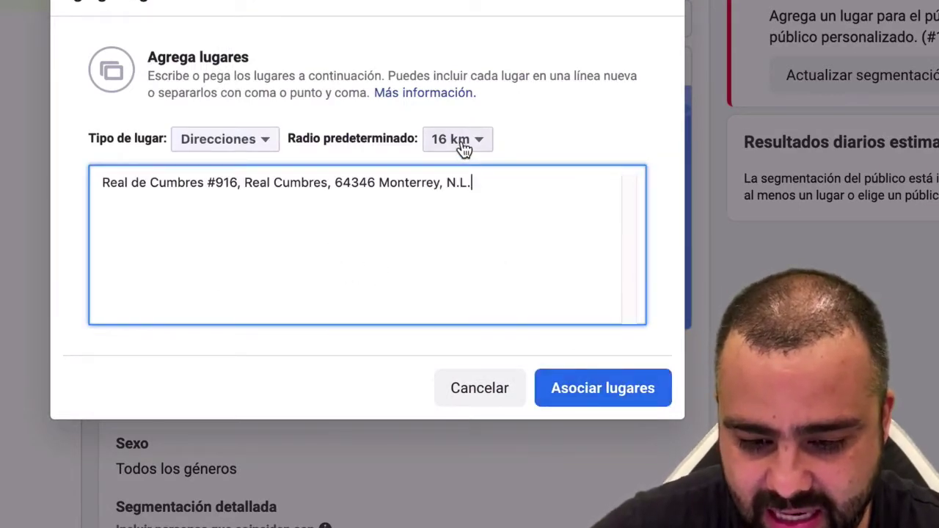
click(604, 390)
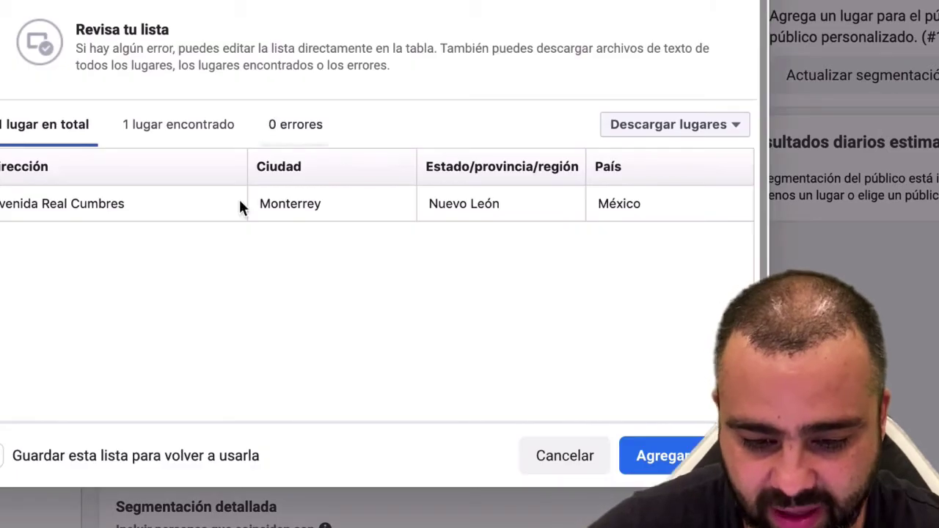
click(651, 456)
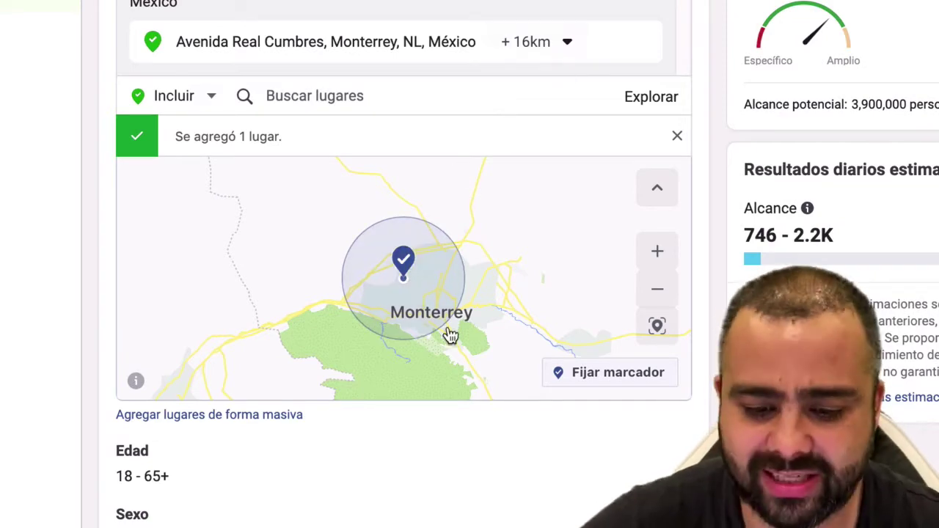
Set the Avenida Real Cumbres radius to 5 km, lowering potential reach to 1,100,000.
scroll(463, 326, down, 2)
double_click(488, 308)
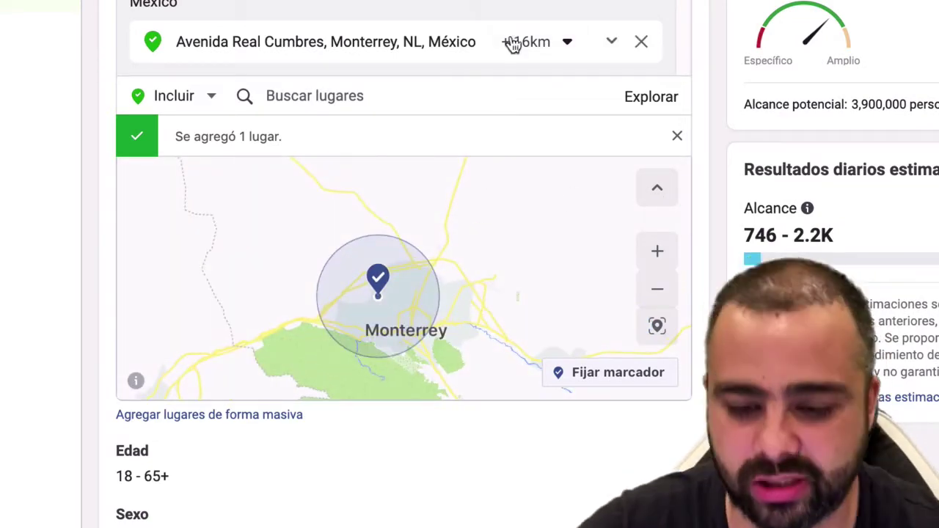
click(567, 44)
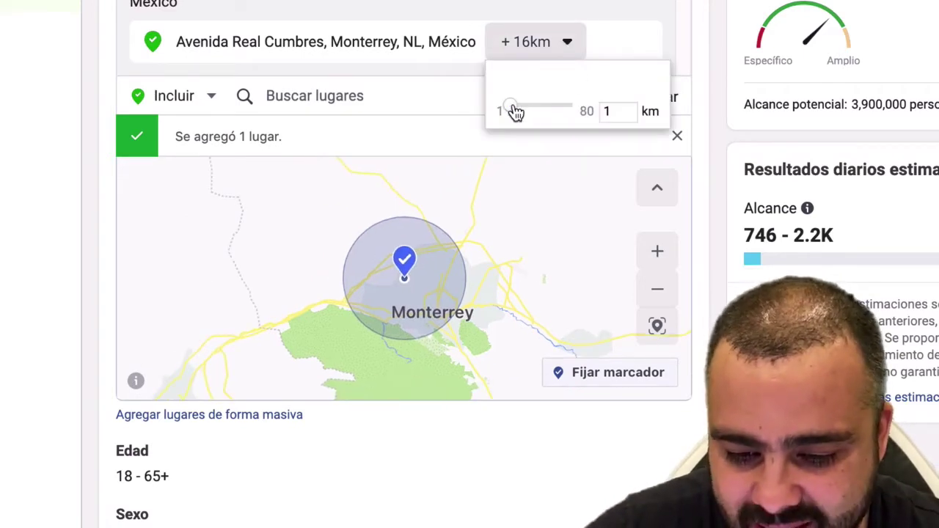
drag(516, 111, 519, 111)
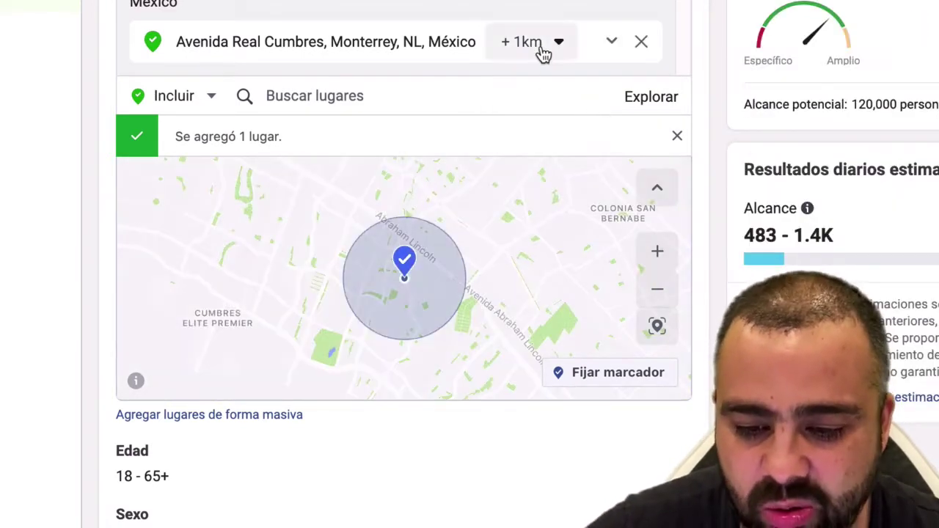
click(539, 48)
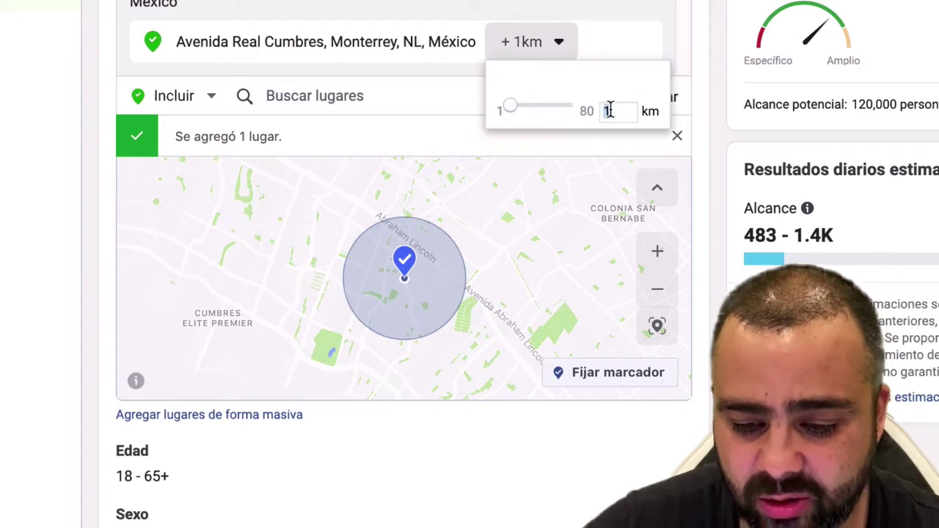
text(5)
key(Return)
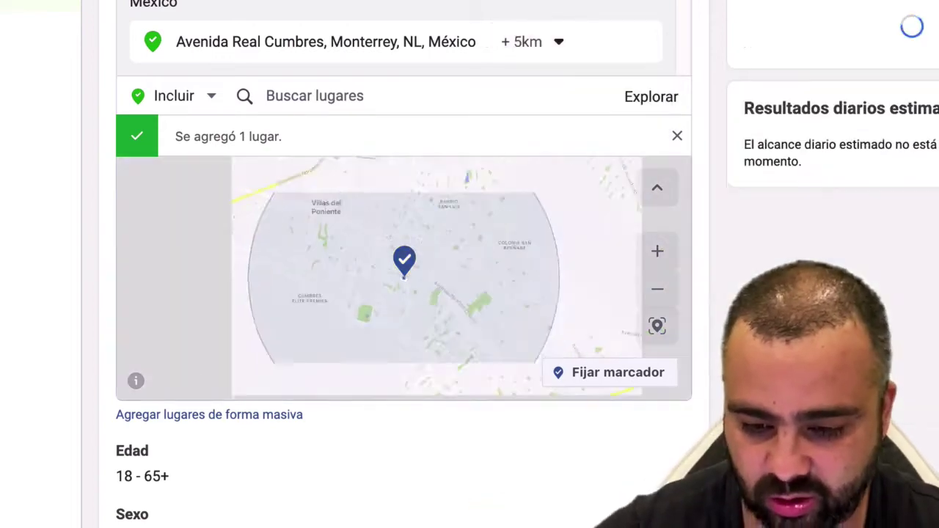
scroll(539, 250, down, 5)
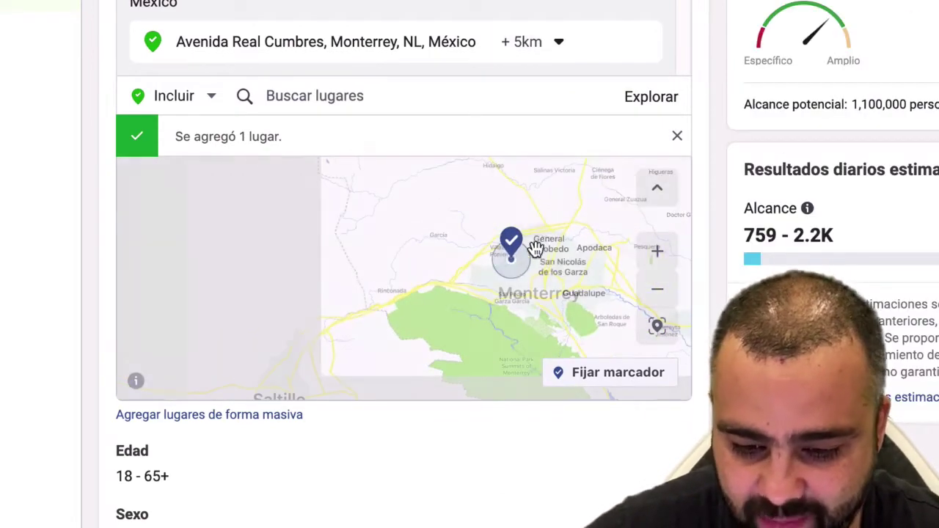
scroll(533, 275, up, 5)
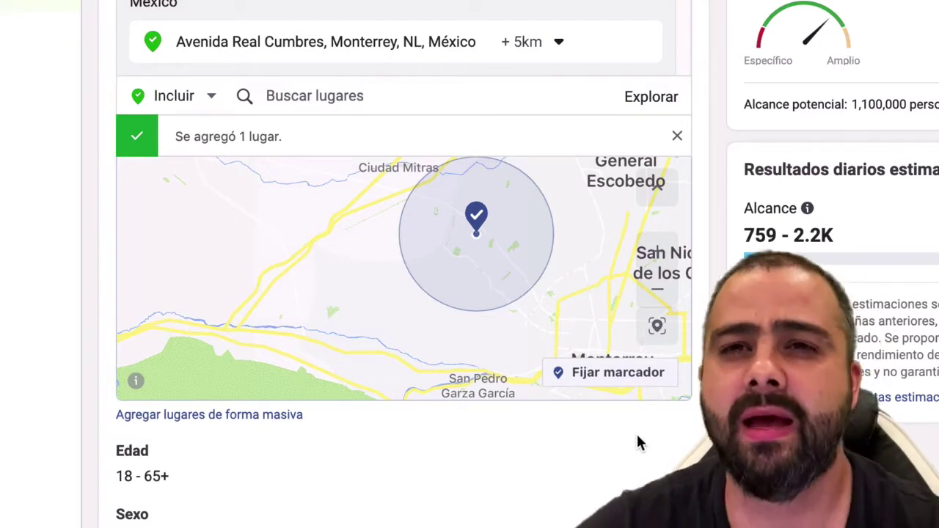
scroll(639, 446, down, 2)
scroll(638, 447, down, 4)
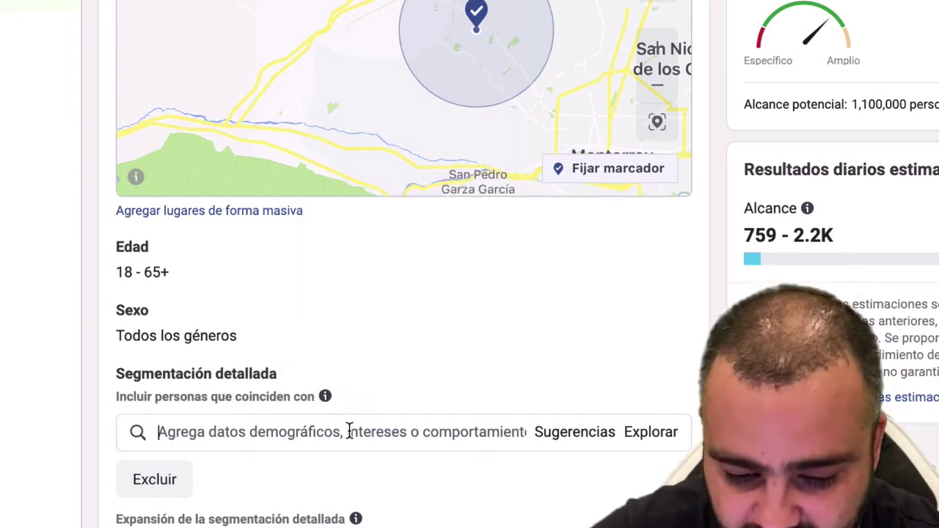
Add the infonavit interest to detailed targeting, cutting potential reach to 64,000.
click(351, 431)
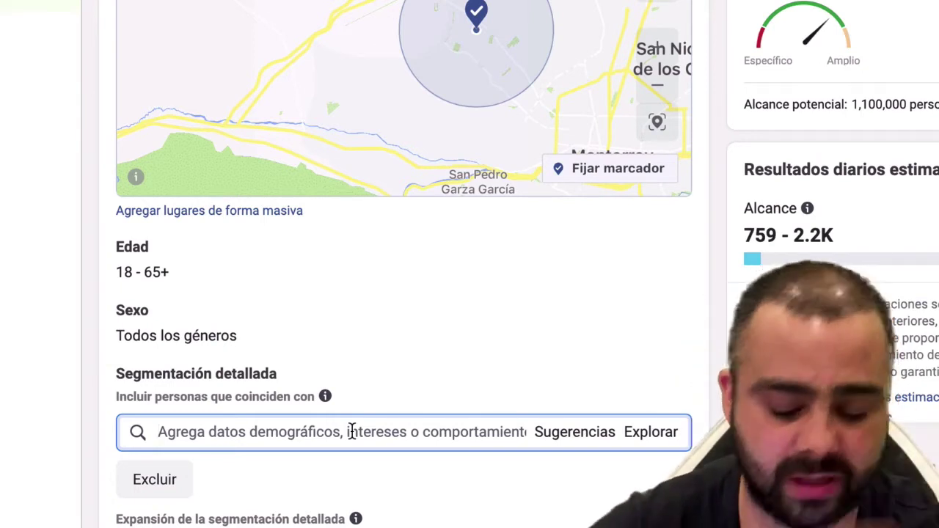
text(infona)
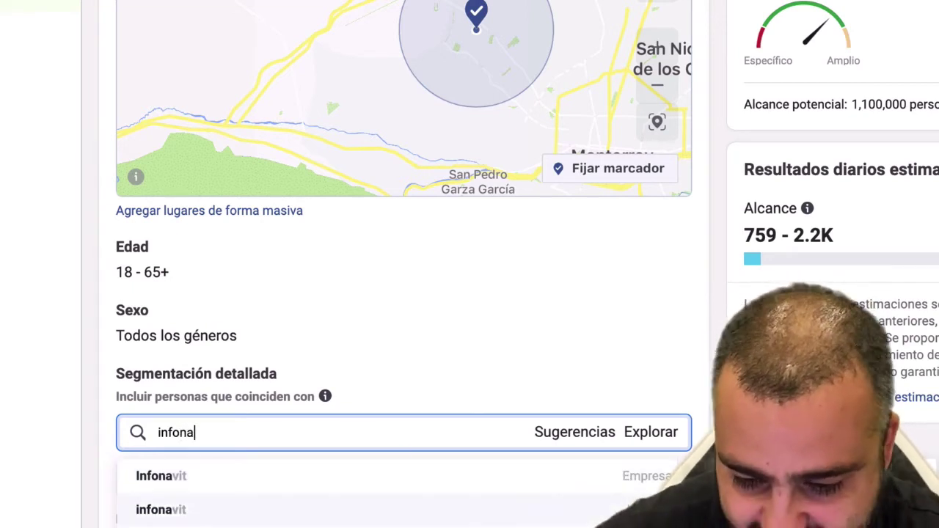
click(147, 520)
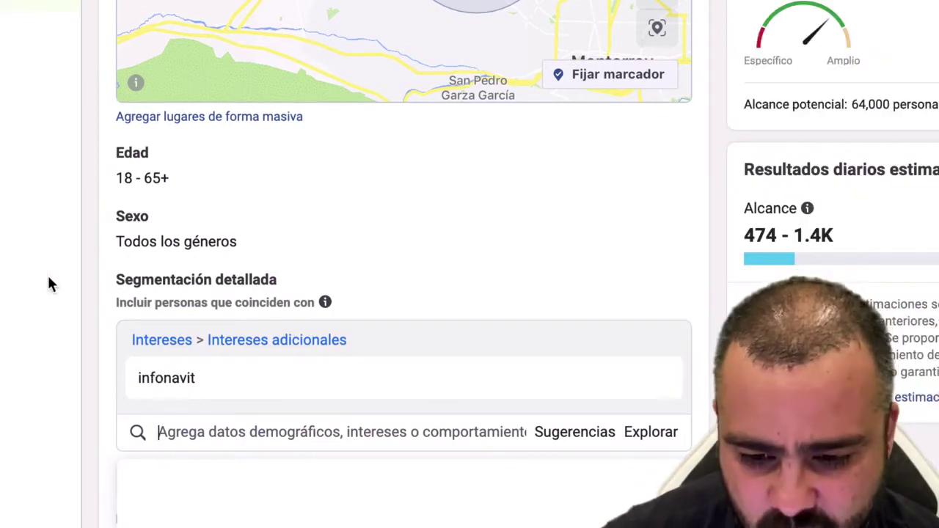
scroll(579, 213, up, 3)
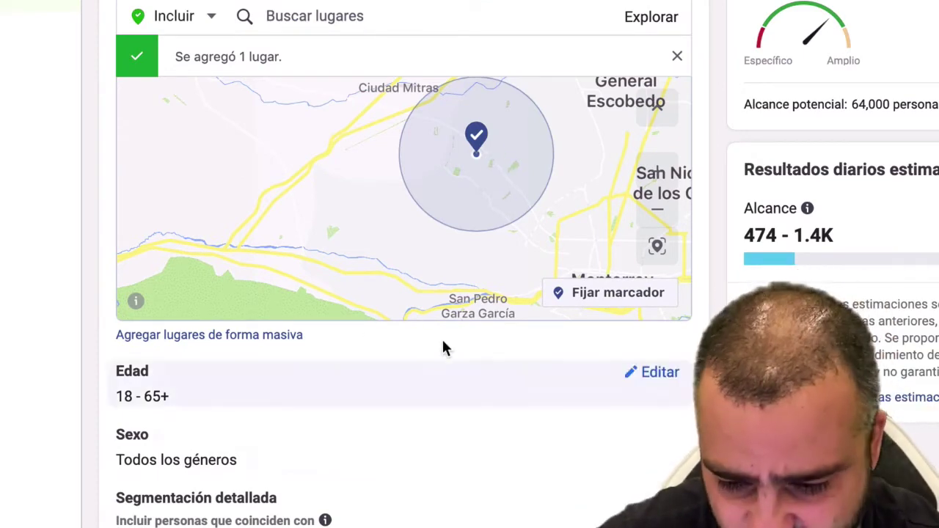
Review the ad set's Alcance estimates, highlighting the 474 minimum daily reach figure.
scroll(481, 413, down, 2)
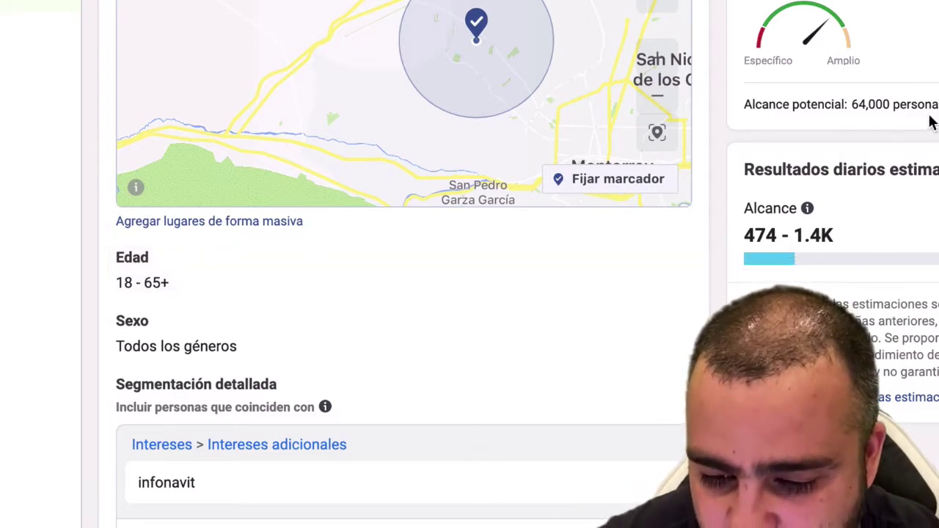
scroll(614, 233, up, 1)
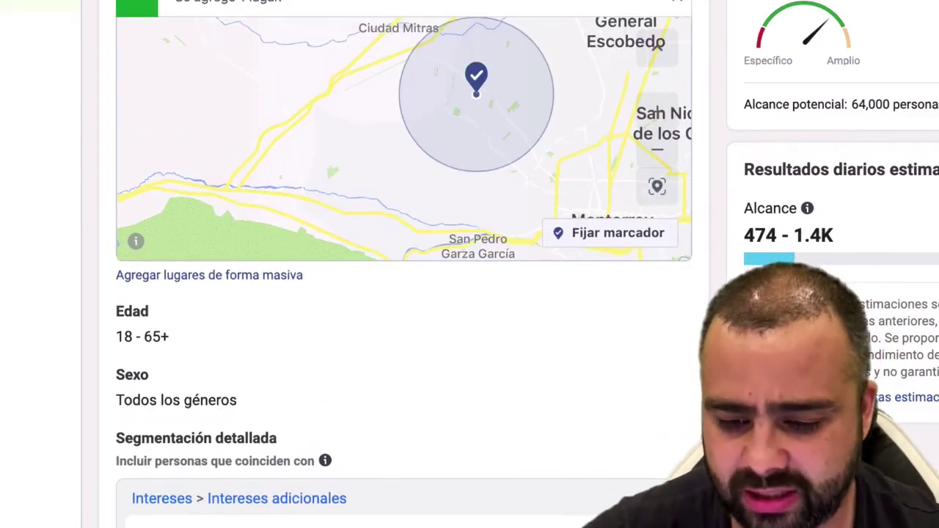
scroll(615, 264, up, 6)
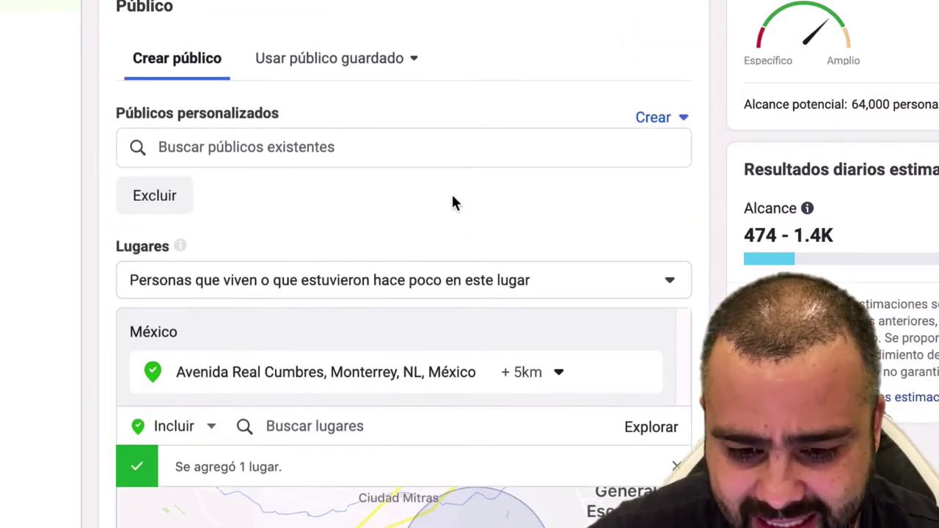
scroll(452, 204, up, 4)
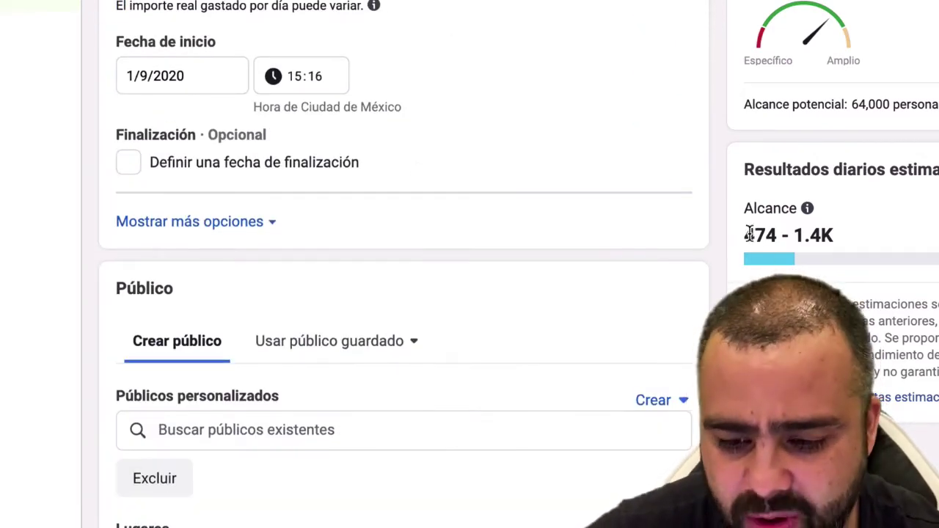
drag(746, 235, 778, 235)
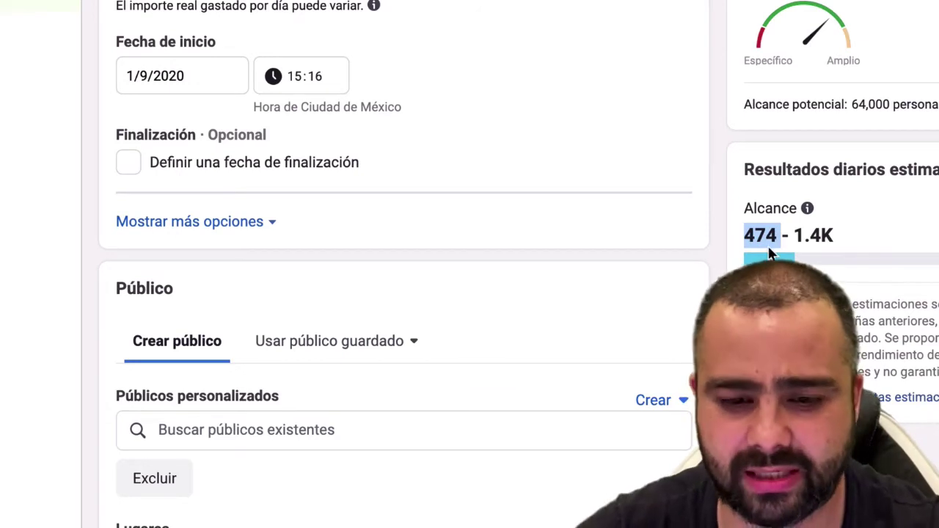
drag(745, 235, 779, 235)
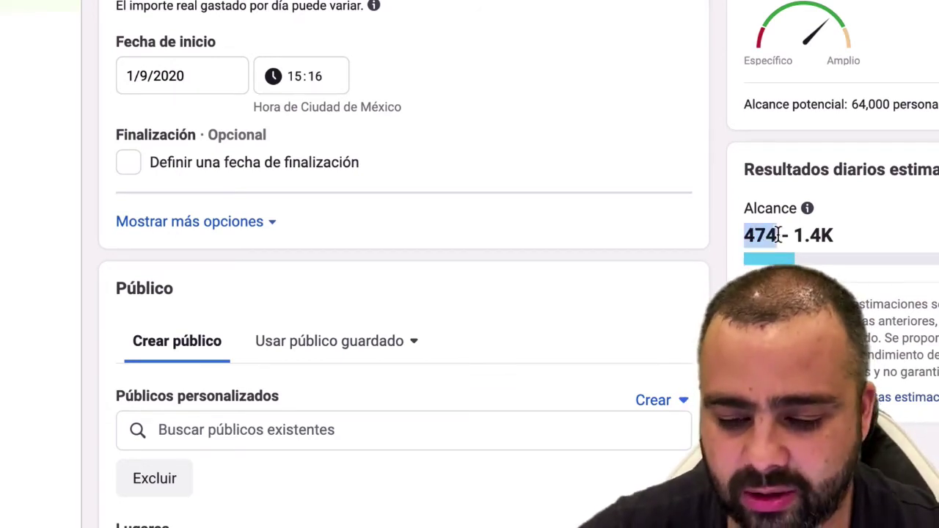
click(802, 235)
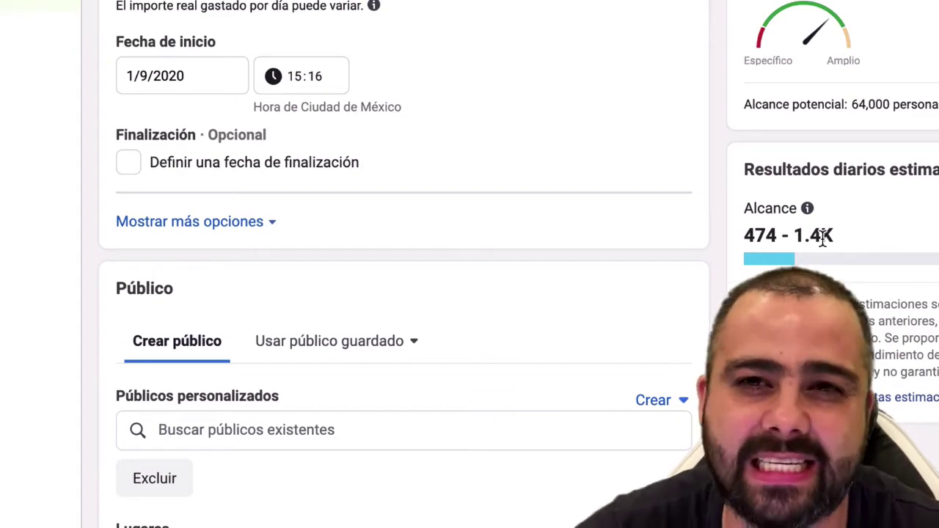
Scroll through the rest of the ad set down to the Nuevo anuncio editor.
scroll(718, 195, down, 5)
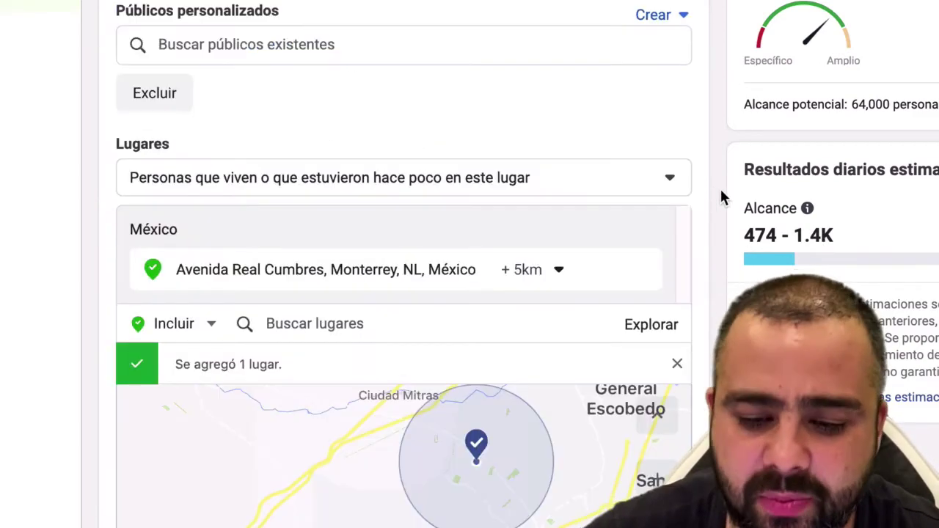
scroll(722, 198, down, 14)
scroll(721, 204, up, 12)
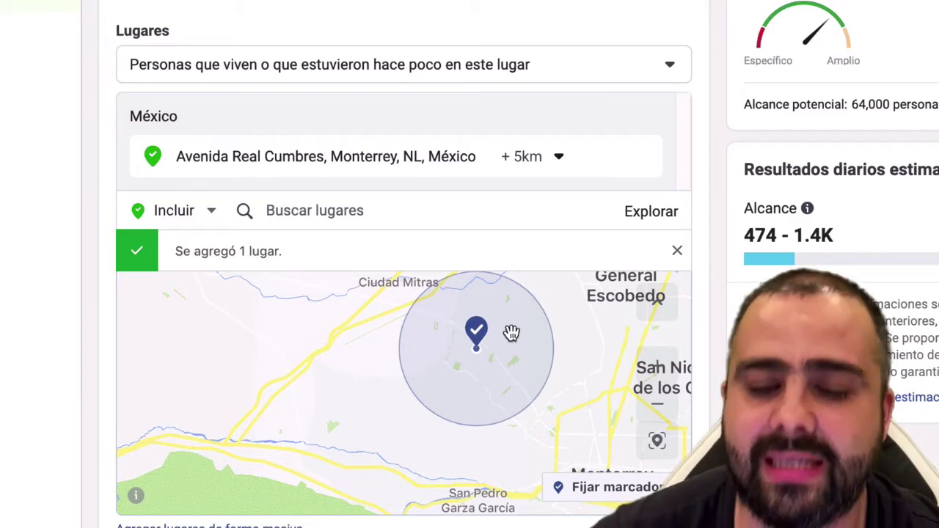
scroll(365, 388, down, 7)
mouse_move(223, 277)
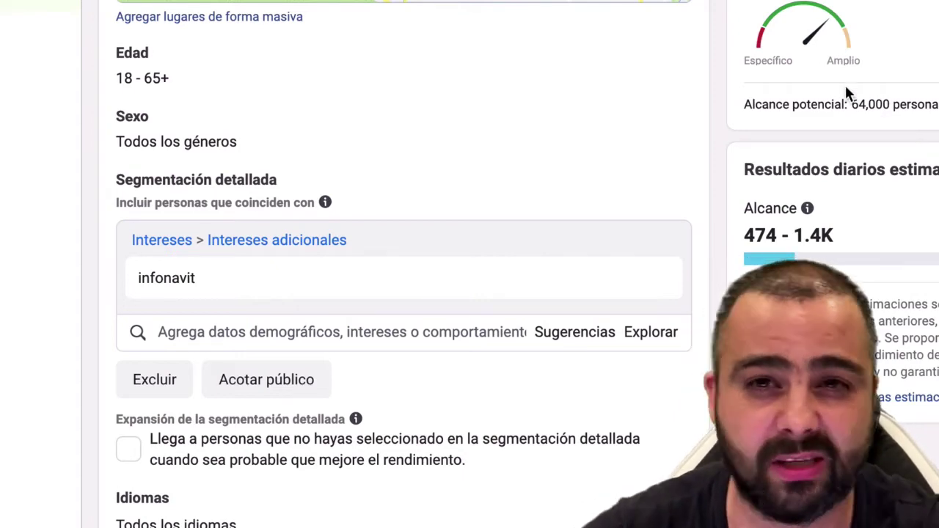
scroll(810, 239, down, 4)
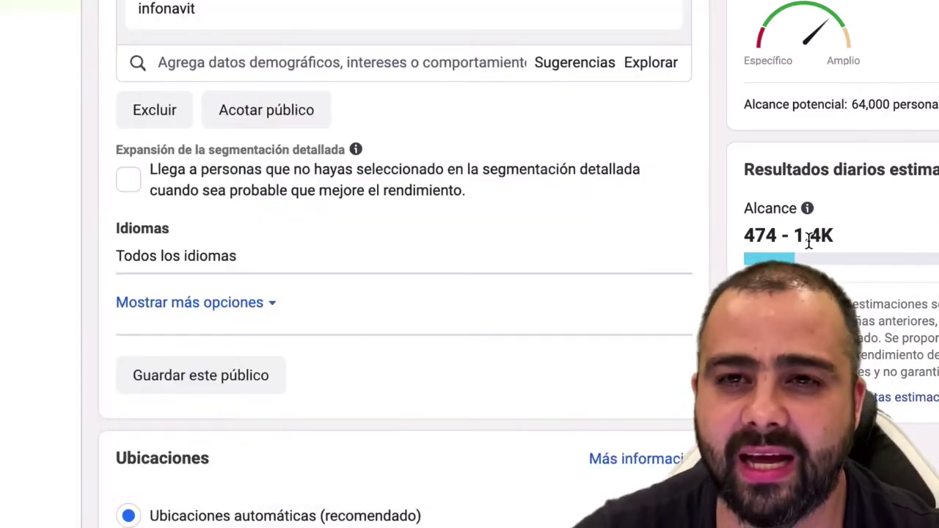
scroll(810, 239, down, 7)
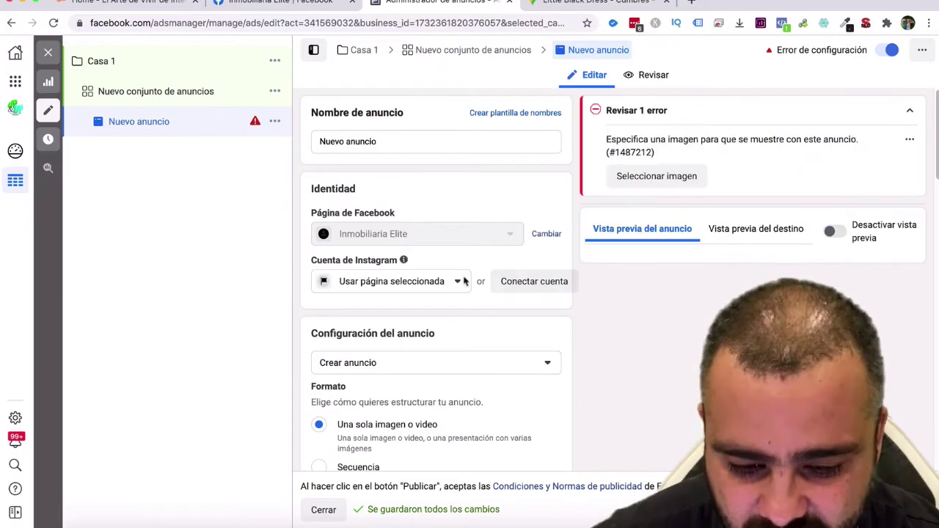
Under Contenido multimedia, choose Agregar contenido multimedia > Agregar imagen for the ad.
scroll(470, 285, down, 2)
scroll(420, 299, down, 1)
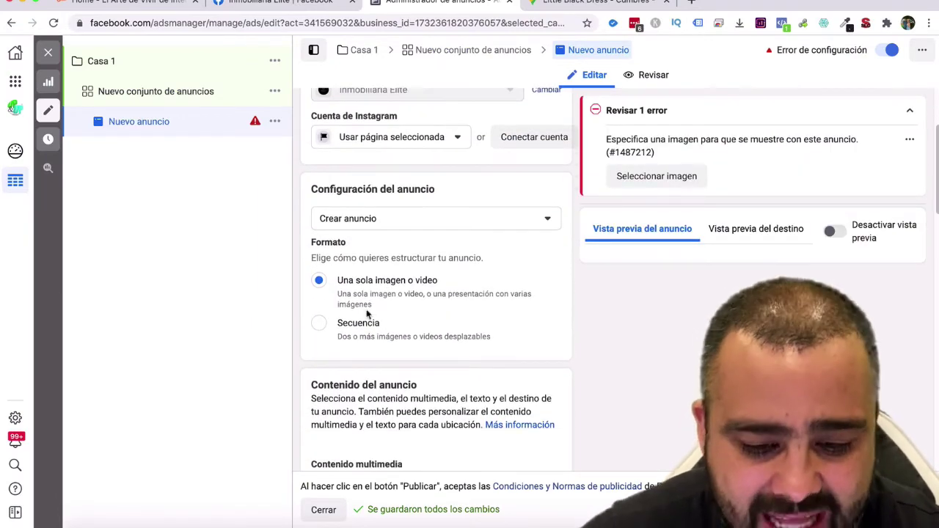
click(430, 220)
click(561, 314)
scroll(506, 314, down, 6)
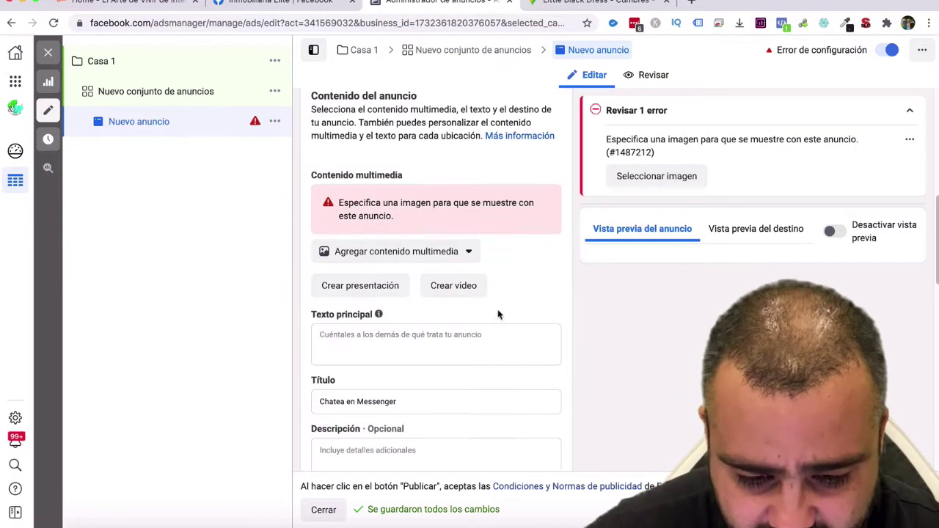
click(325, 253)
click(415, 302)
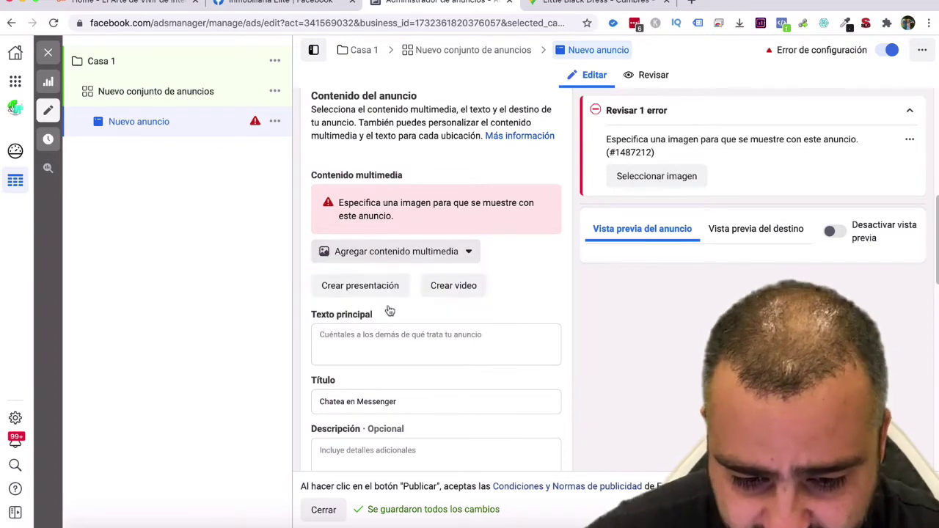
click(381, 255)
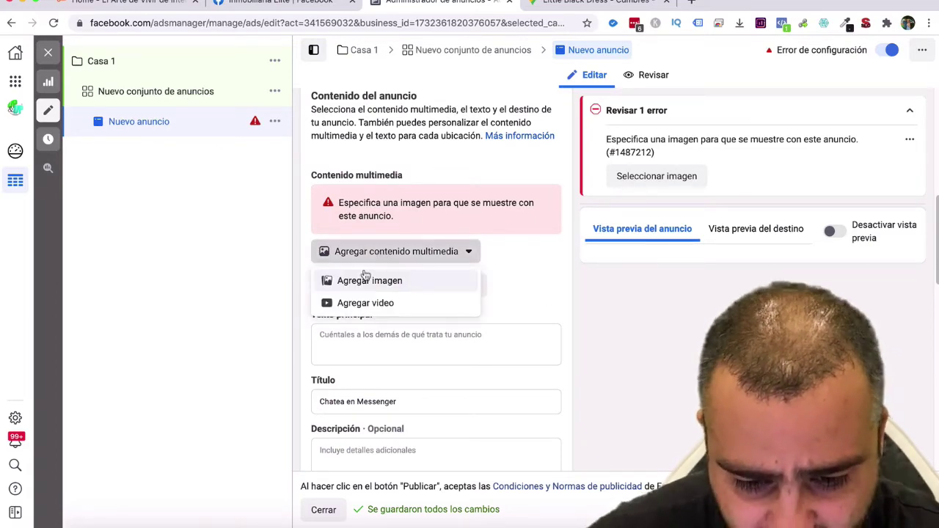
click(374, 282)
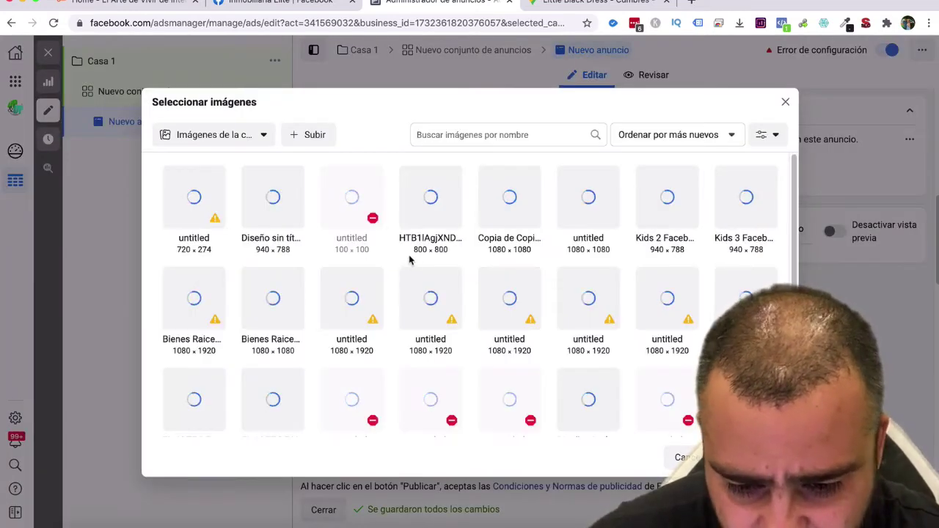
Browse the image library grid, then switch to the Inmobiliaria Elite Facebook page.
scroll(426, 279, down, 5)
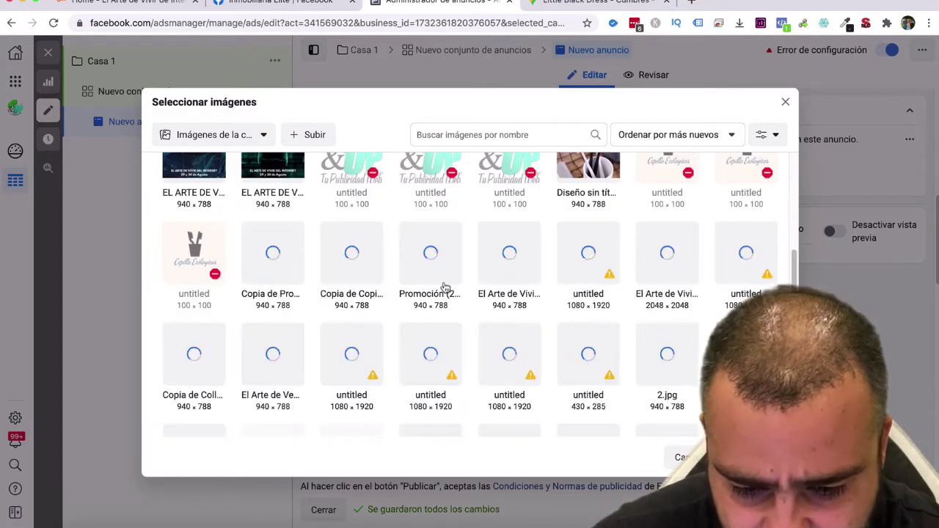
scroll(448, 290, down, 3)
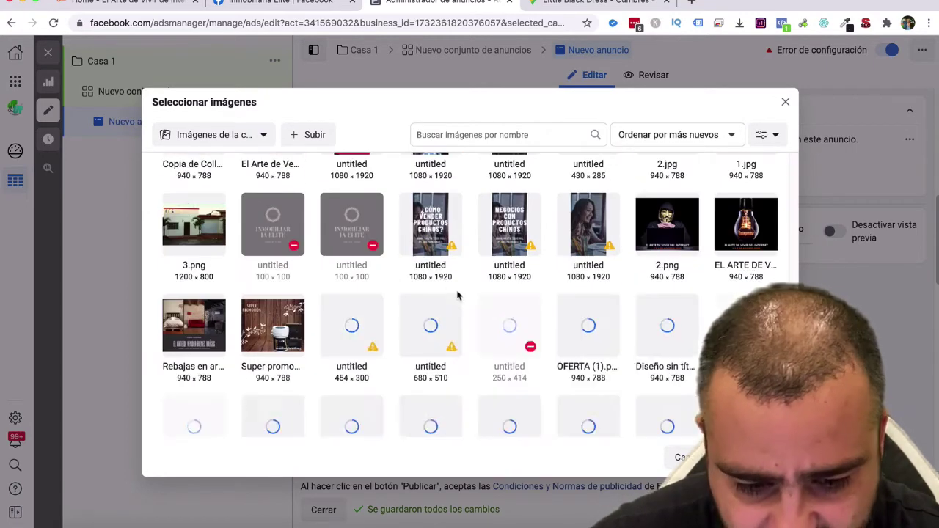
scroll(457, 296, down, 5)
click(264, 4)
Save the house photo to Escritorio and select the full CASA EN VENTA EN CUMBRES ELITE post text.
scroll(572, 322, down, 5)
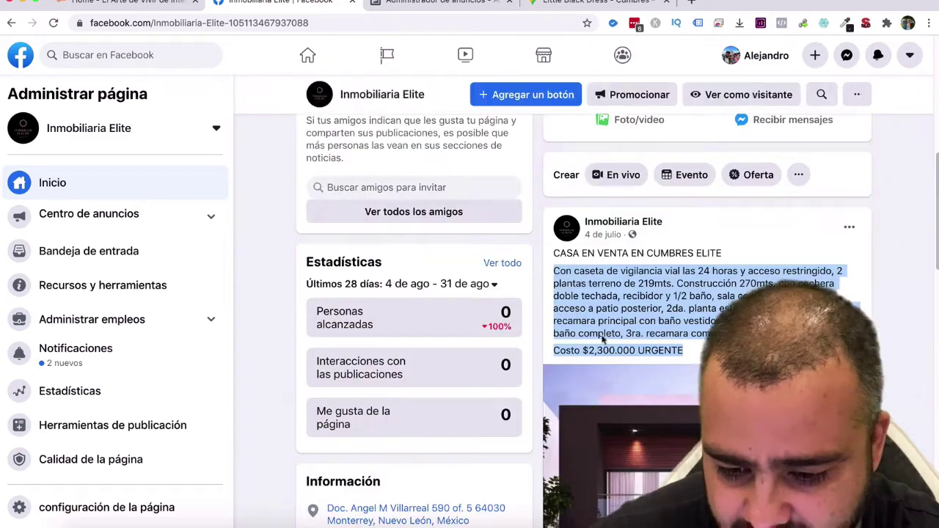
scroll(602, 339, down, 3)
right_click(660, 286)
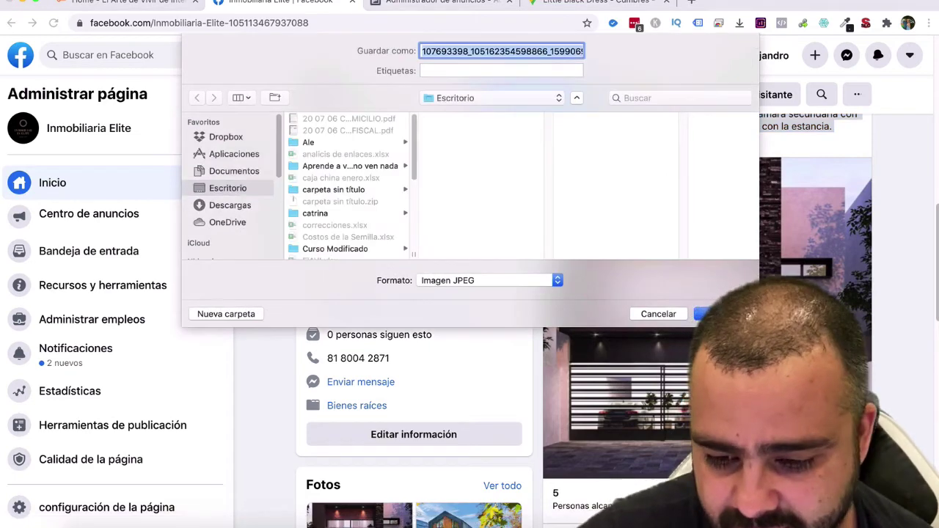
key(Return)
scroll(558, 294, up, 5)
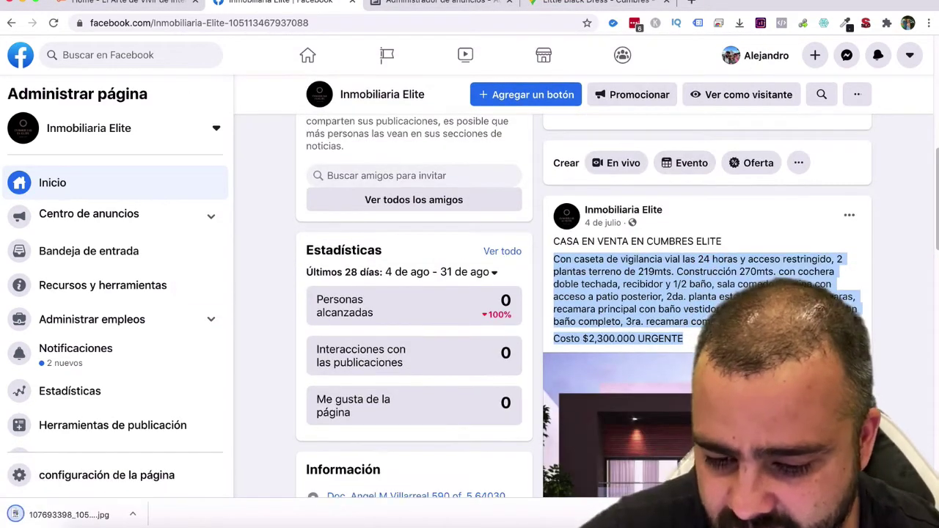
drag(734, 343, 551, 243)
key(ctrl+c)
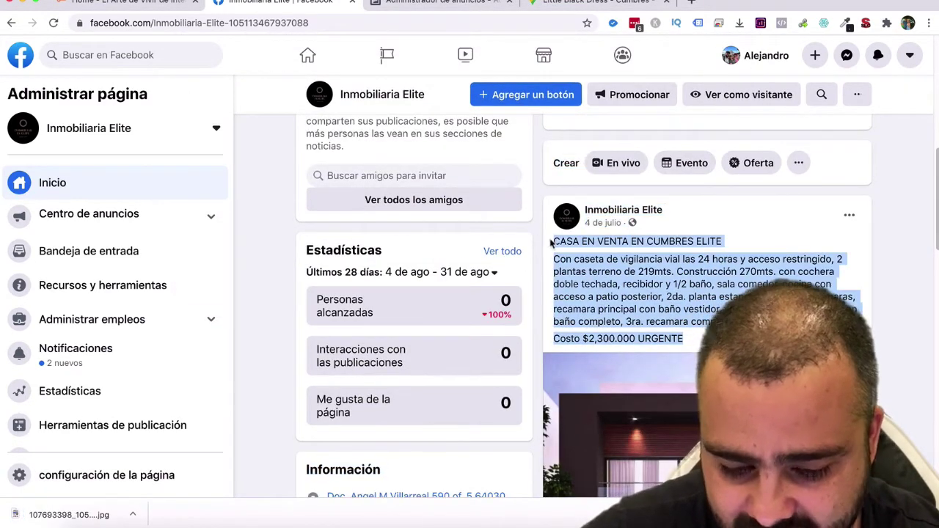
Upload the downloaded house JPEG in Seleccionar imágenes and confirm it as the ad image.
click(436, 2)
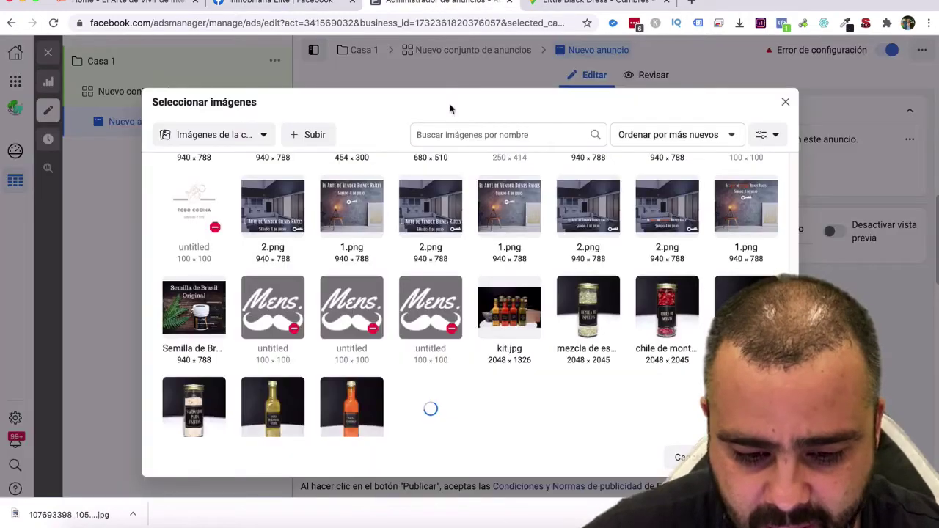
click(314, 137)
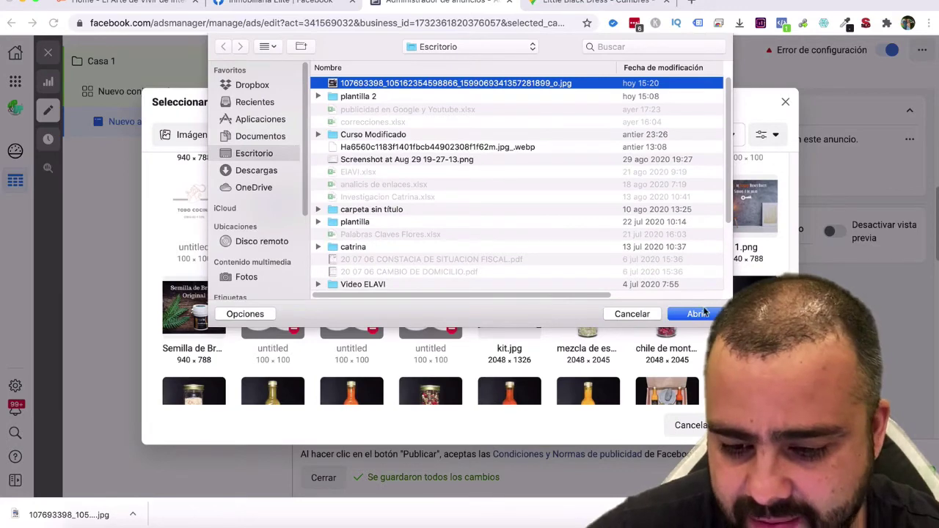
click(698, 314)
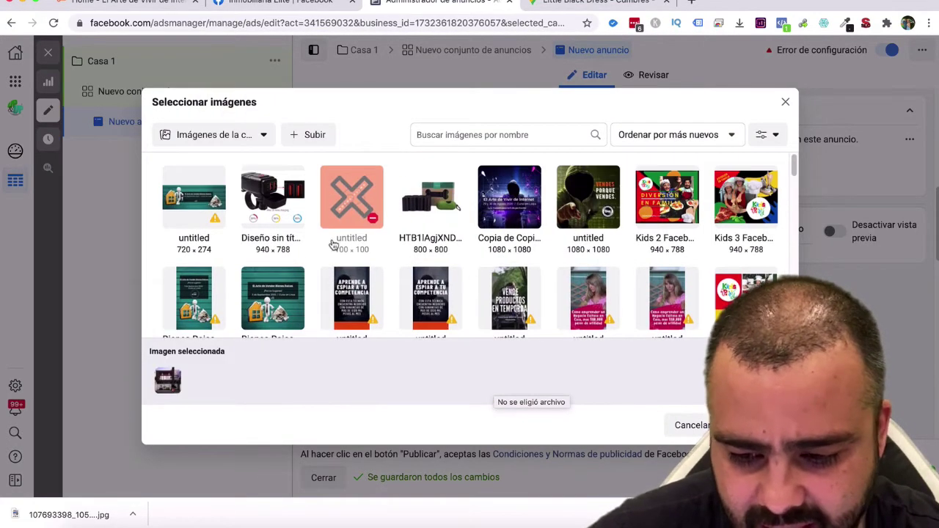
click(752, 425)
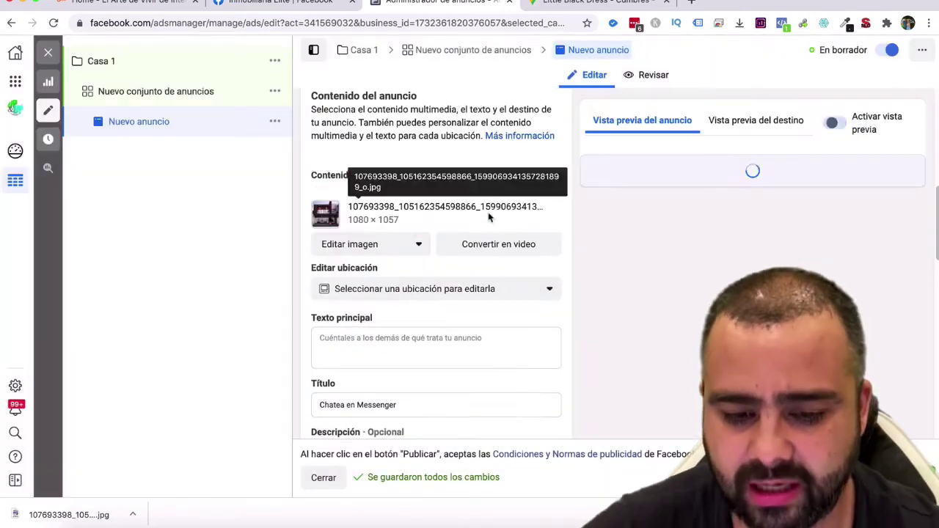
Paste the listing description into Texto principal with a line break after the heading.
scroll(429, 323, down, 3)
click(363, 240)
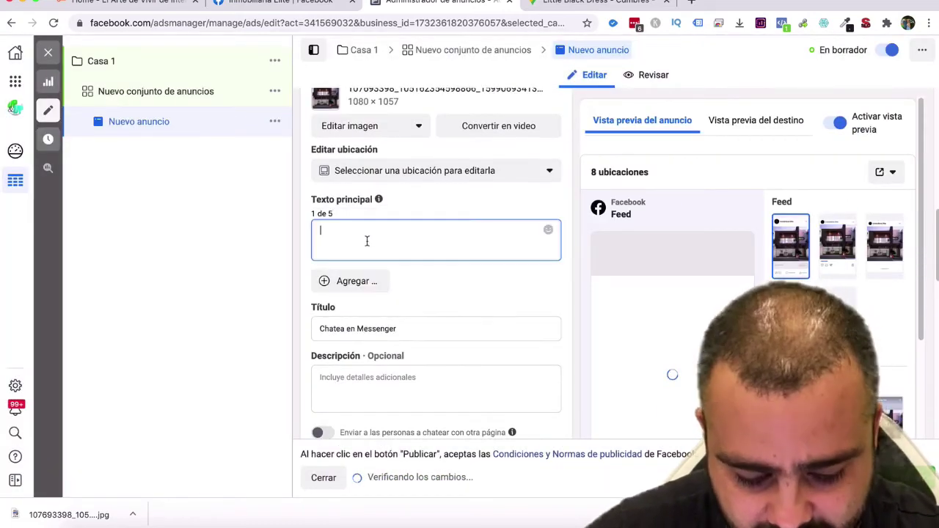
key(ctrl+v)
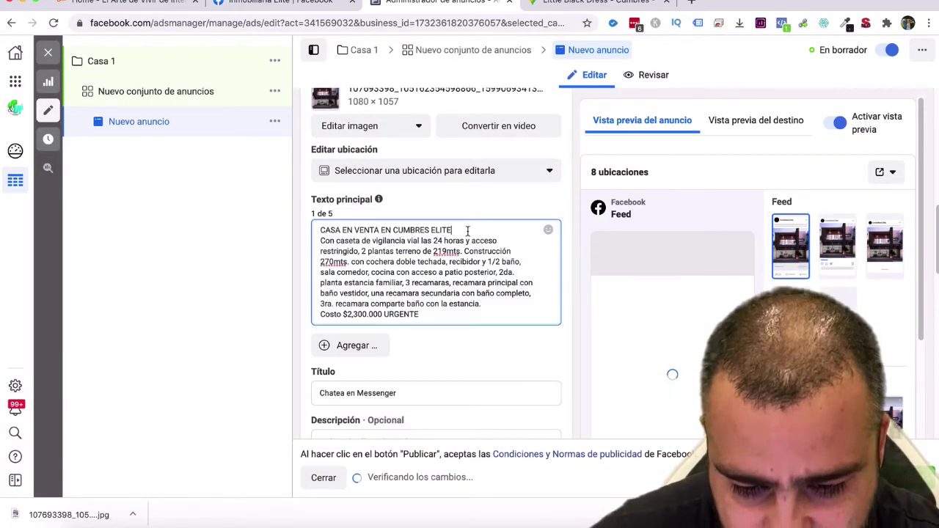
key(Return)
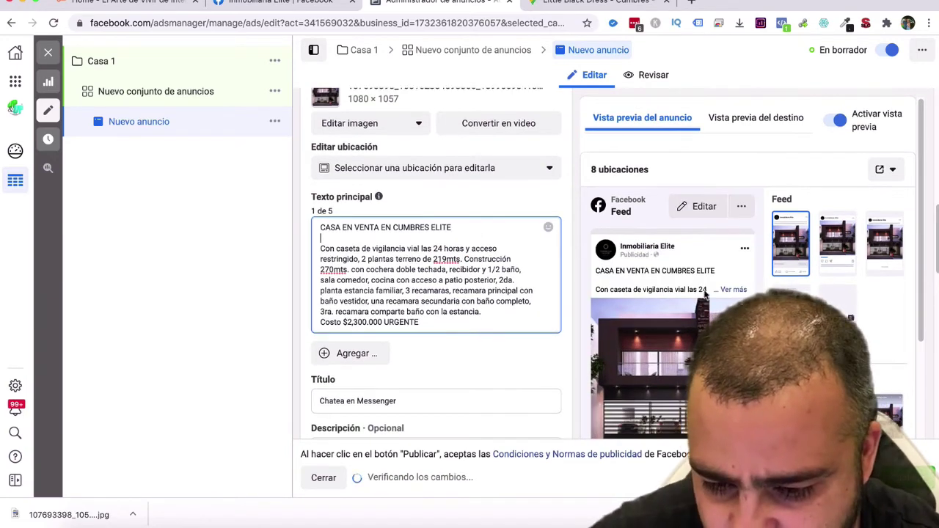
scroll(661, 264, down, 2)
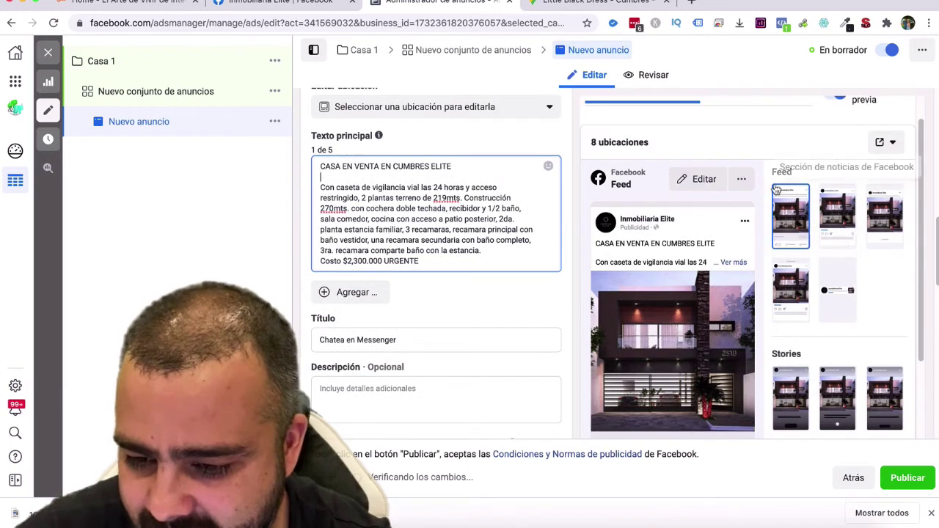
Preview the house ad in Instagram Feed, Facebook Marketplace and Instagram Explorar placements.
click(834, 210)
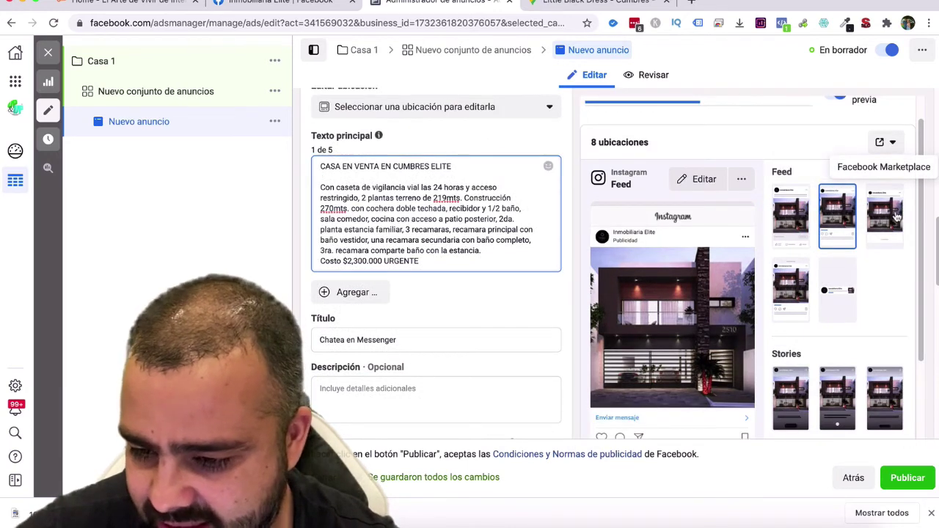
click(893, 214)
click(791, 287)
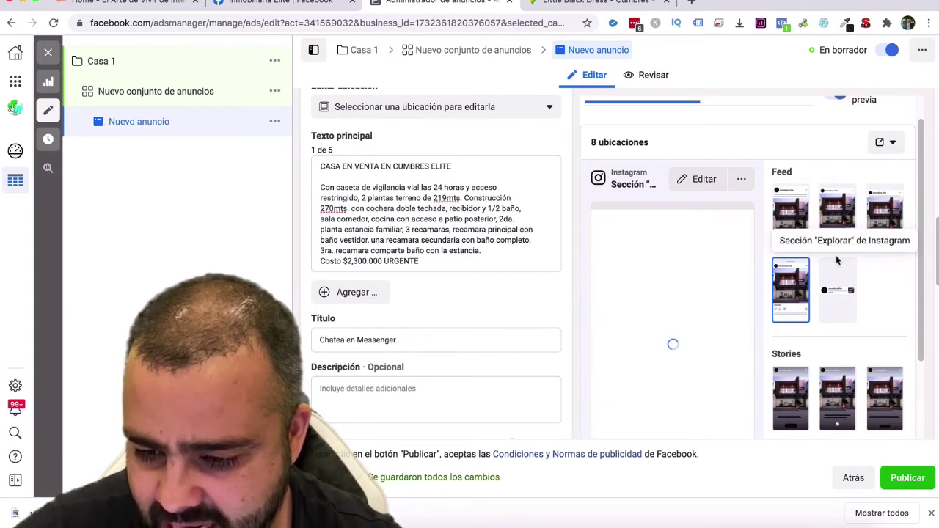
scroll(720, 313, down, 3)
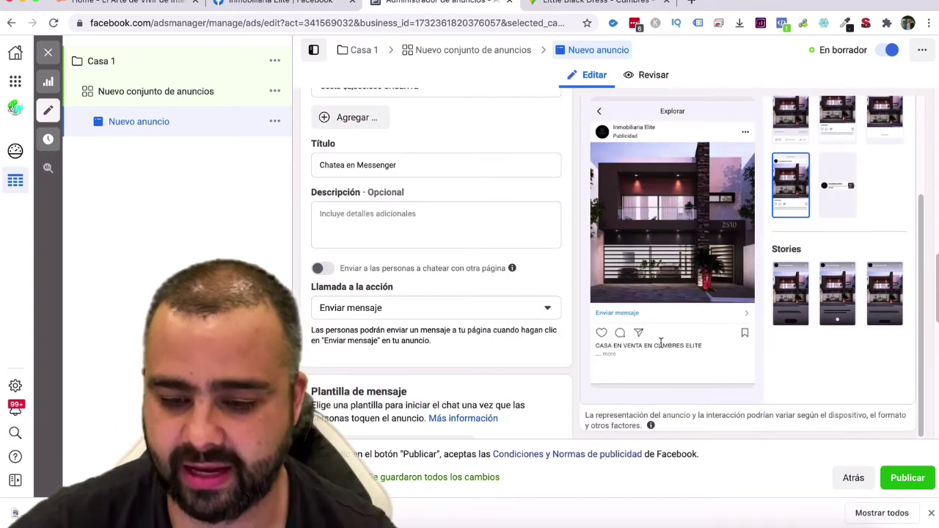
scroll(660, 343, down, 1)
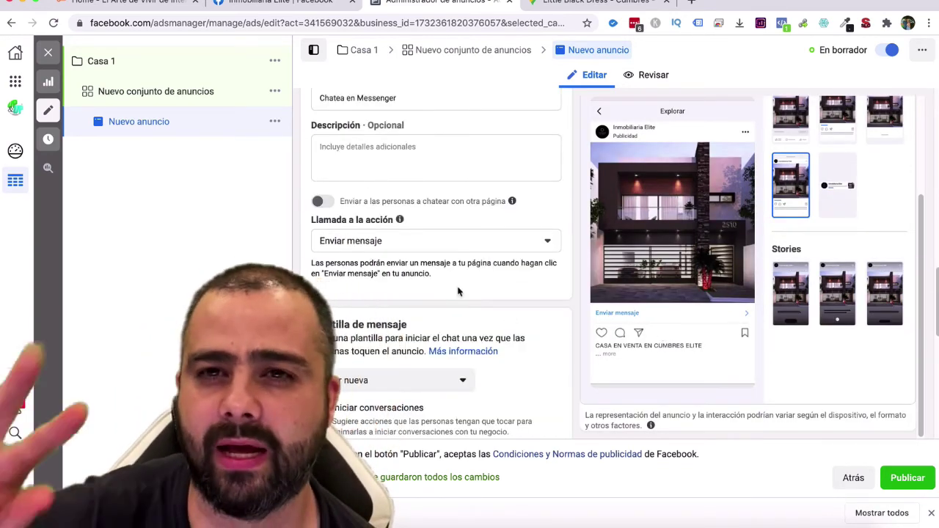
scroll(458, 292, down, 10)
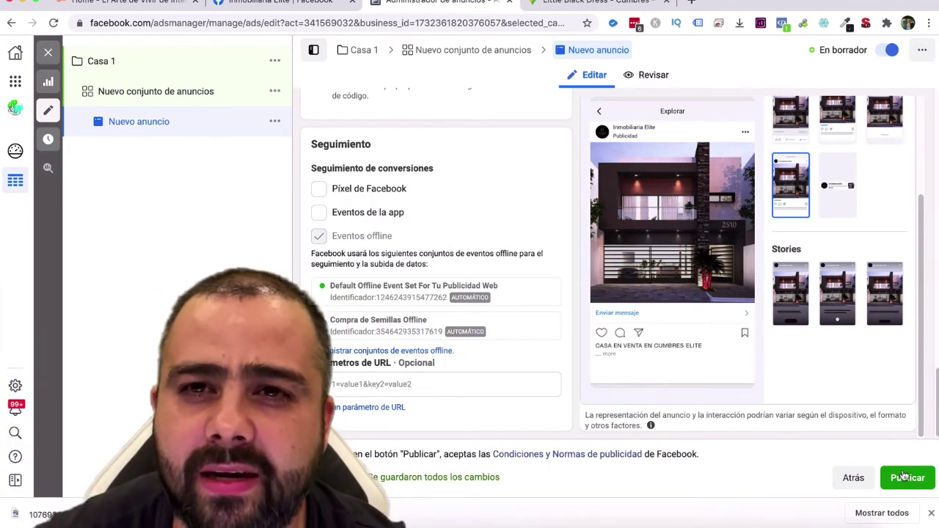
scroll(834, 409, up, 8)
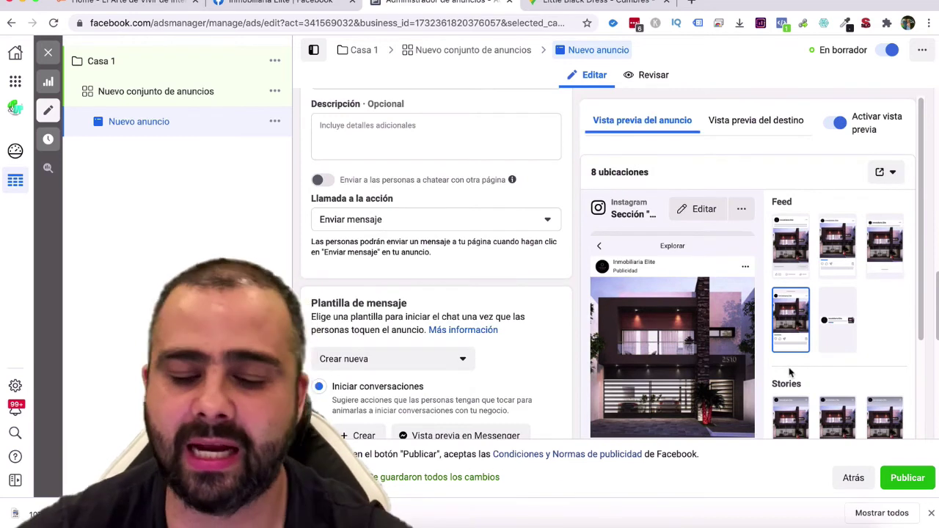